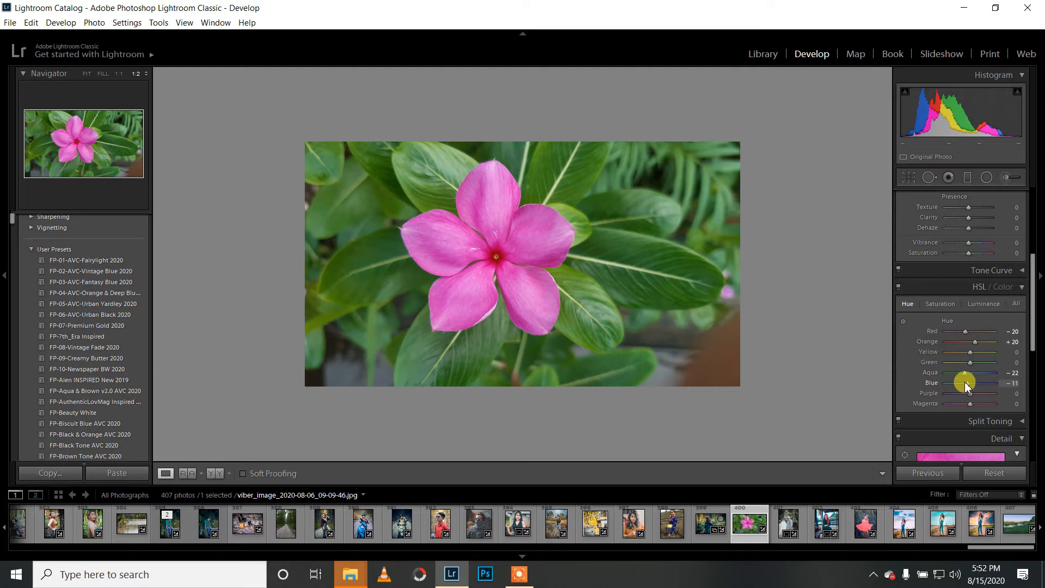
# Step: Set the HSL saturation to Green -42, Aqua -100, Blue -100 and Purple +13
pyautogui.click(938, 303)
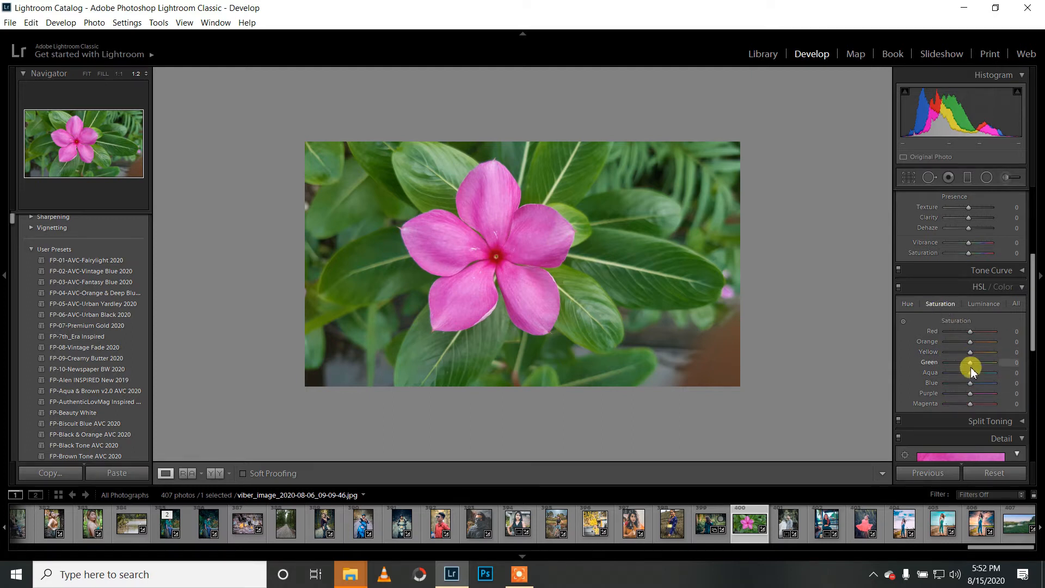
pyautogui.moveTo(970, 362)
pyautogui.mouseDown()
pyautogui.moveTo(940, 363)
pyautogui.moveTo(953, 364)
pyautogui.mouseUp()
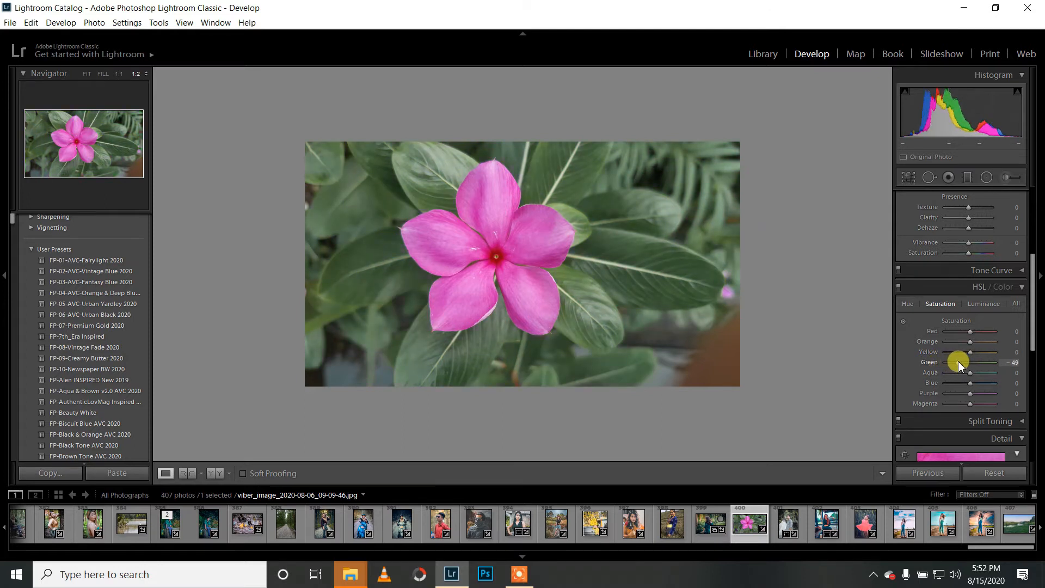
pyautogui.moveTo(970, 373)
pyautogui.mouseDown()
pyautogui.moveTo(942, 373)
pyautogui.moveTo(960, 374)
pyautogui.moveTo(941, 385)
pyautogui.moveTo(972, 393)
pyautogui.mouseUp()
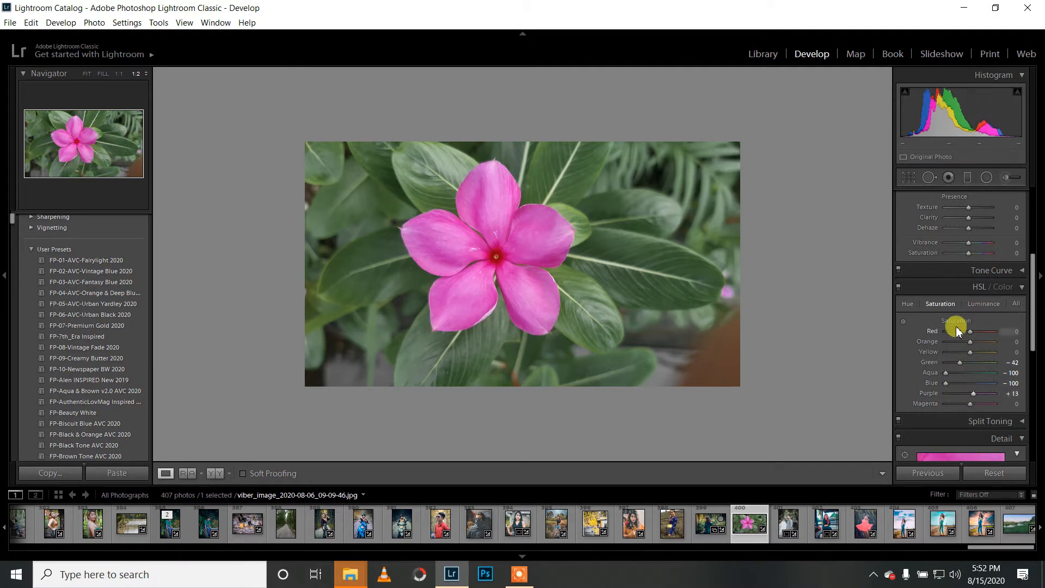
# Step: Raise the photo's Vibrance to +43, Saturation to +10 and Clarity to +19
pyautogui.moveTo(969, 244)
pyautogui.mouseDown()
pyautogui.moveTo(978, 243)
pyautogui.moveTo(971, 254)
pyautogui.mouseUp()
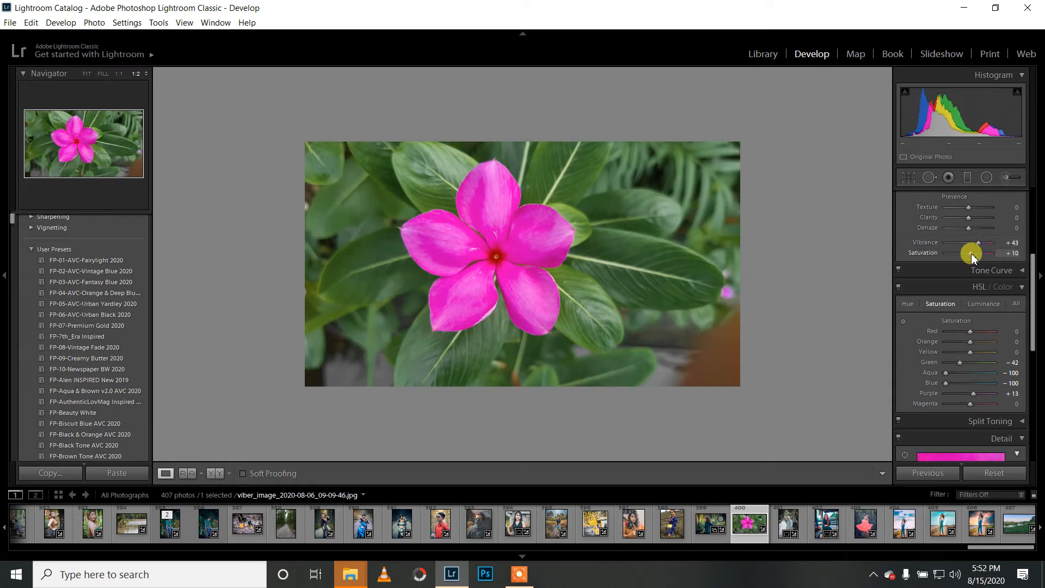
pyautogui.moveTo(969, 217); pyautogui.dragTo(972, 220)
pyautogui.scroll(4, 972, 223)
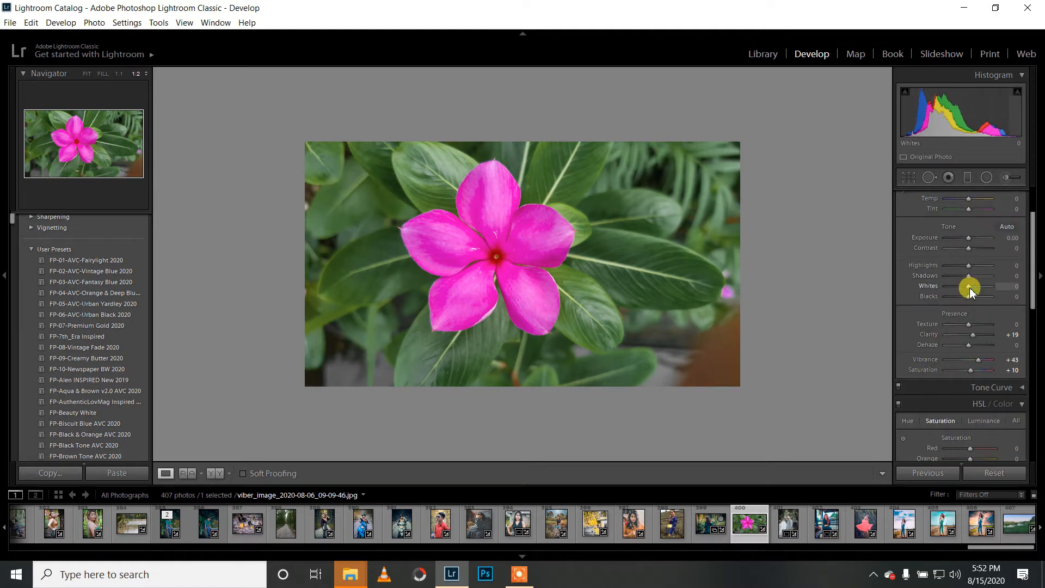
# Step: Adjust the photo's tone with Shadows +21, Whites -10 and Exposure -0.12
pyautogui.moveTo(977, 292); pyautogui.dragTo(971, 291)
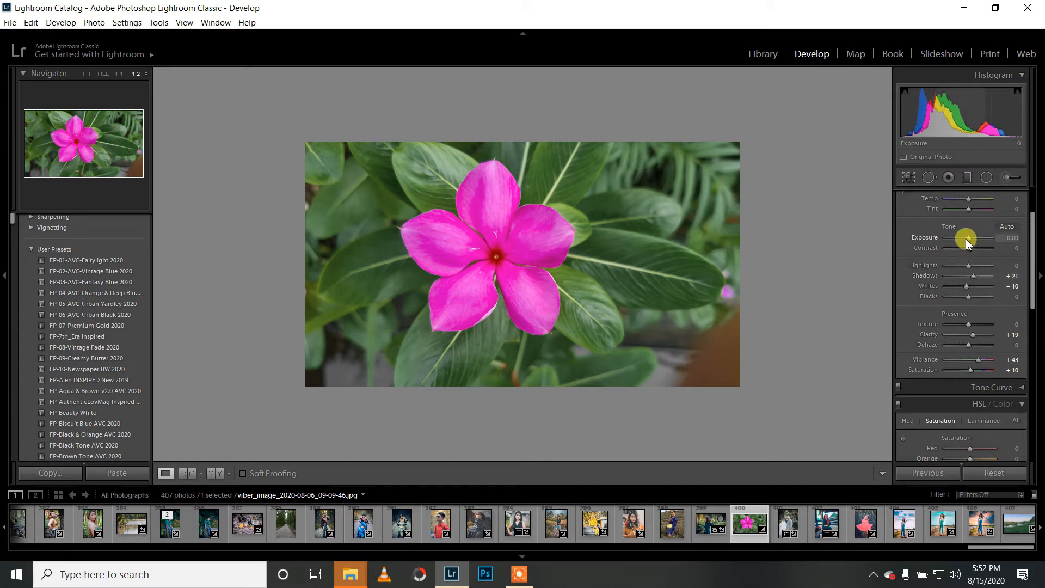
pyautogui.moveTo(966, 239); pyautogui.dragTo(966, 239)
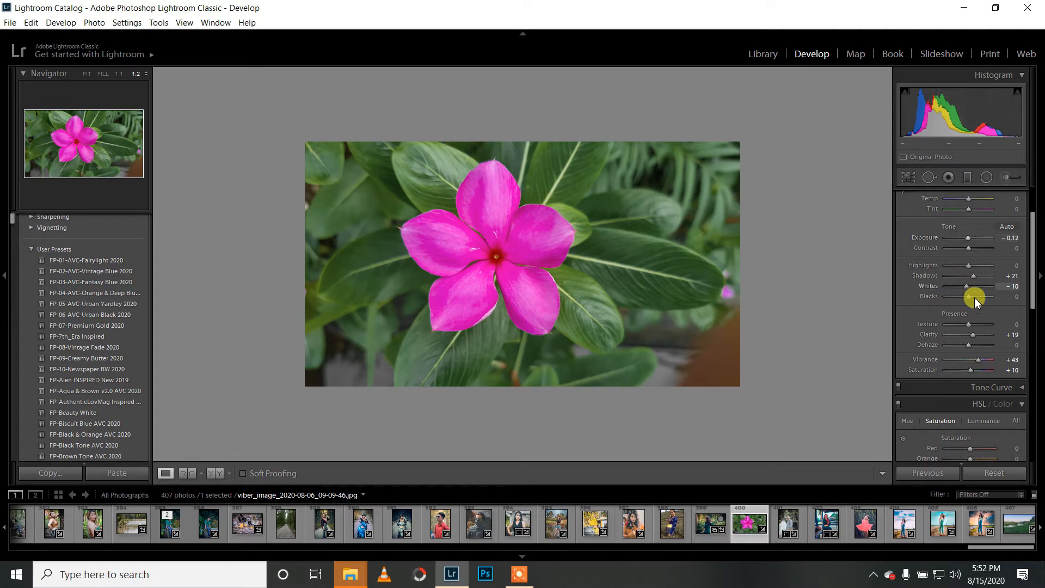
pyautogui.scroll(3, 970, 311)
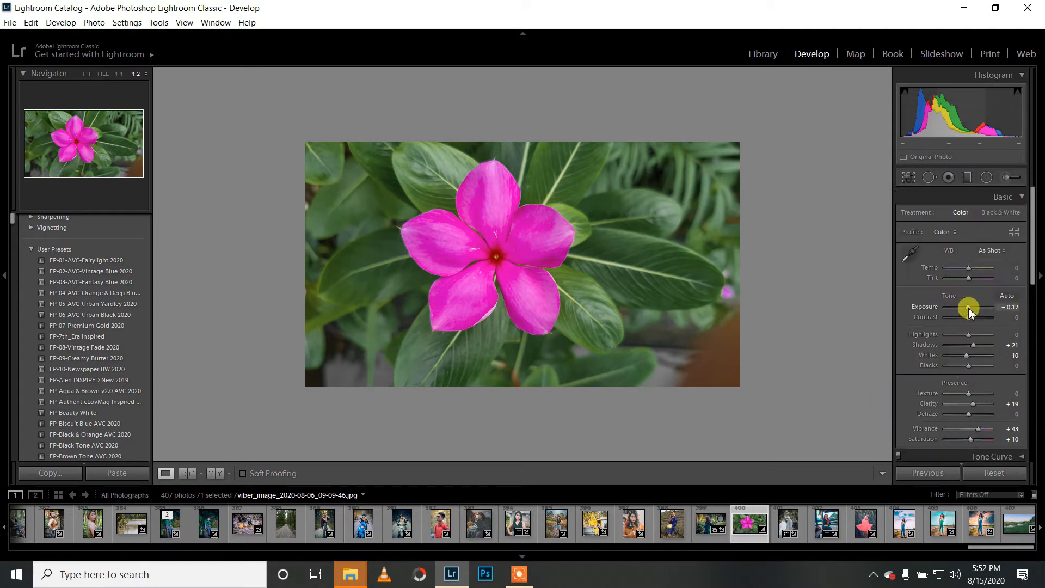
# Step: Activate the Adjustment Brush and show the flower in a left/right before and after comparison
pyautogui.click(1007, 179)
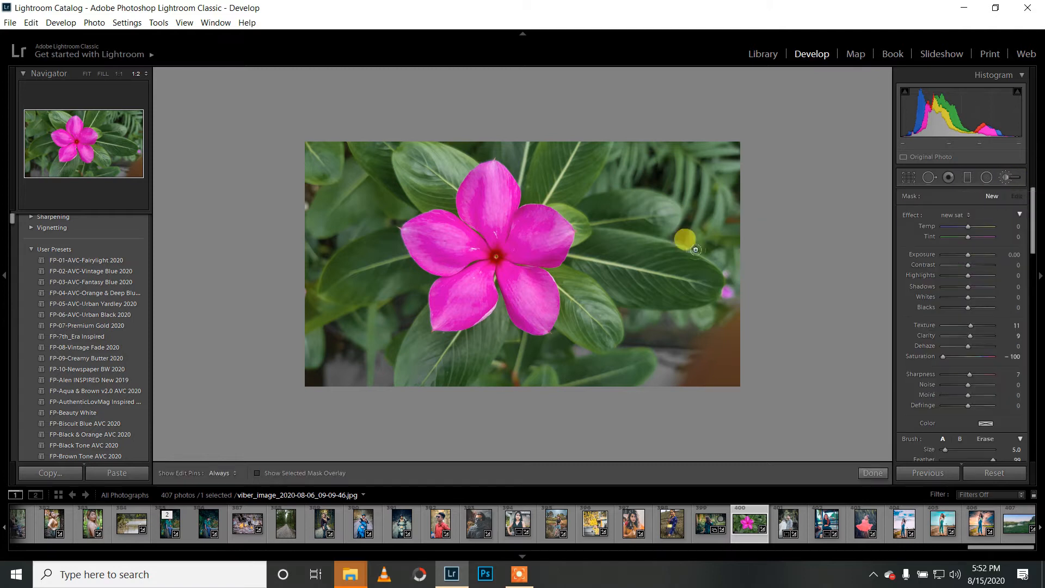
pyautogui.click(184, 22)
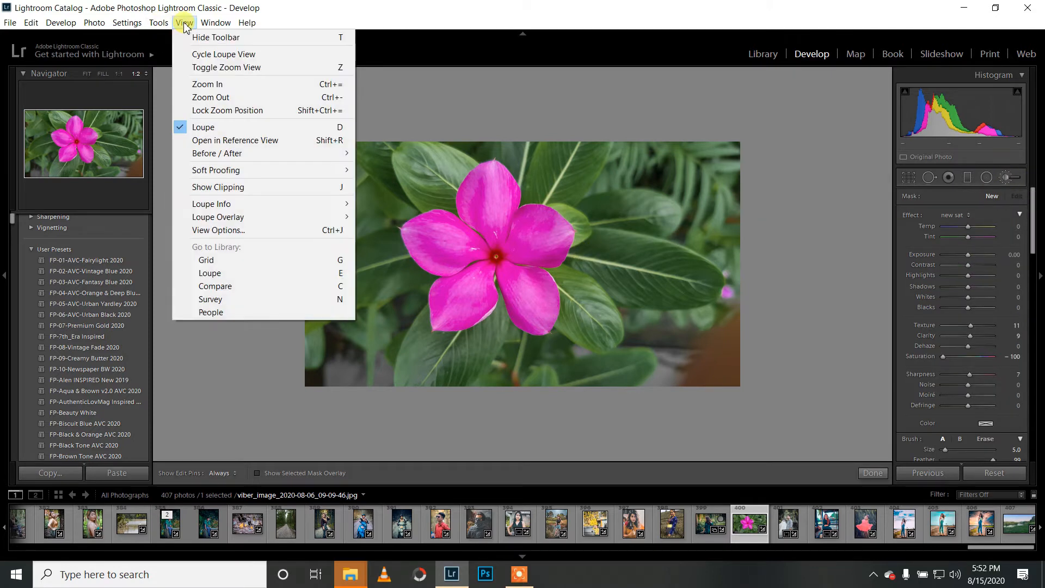
pyautogui.moveTo(244, 158)
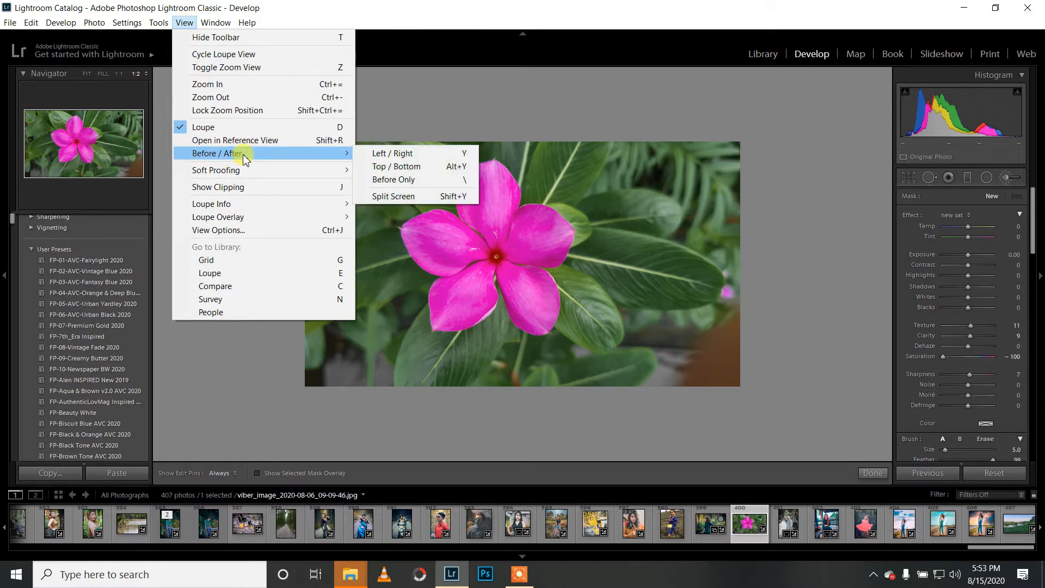
pyautogui.click(384, 154)
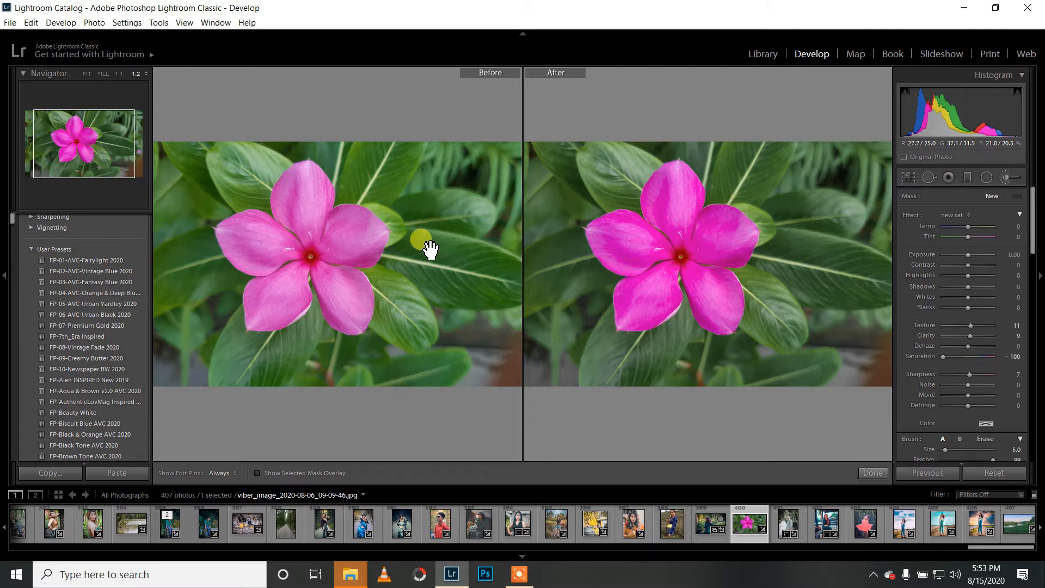
pyautogui.moveTo(375, 271); pyautogui.dragTo(422, 235)
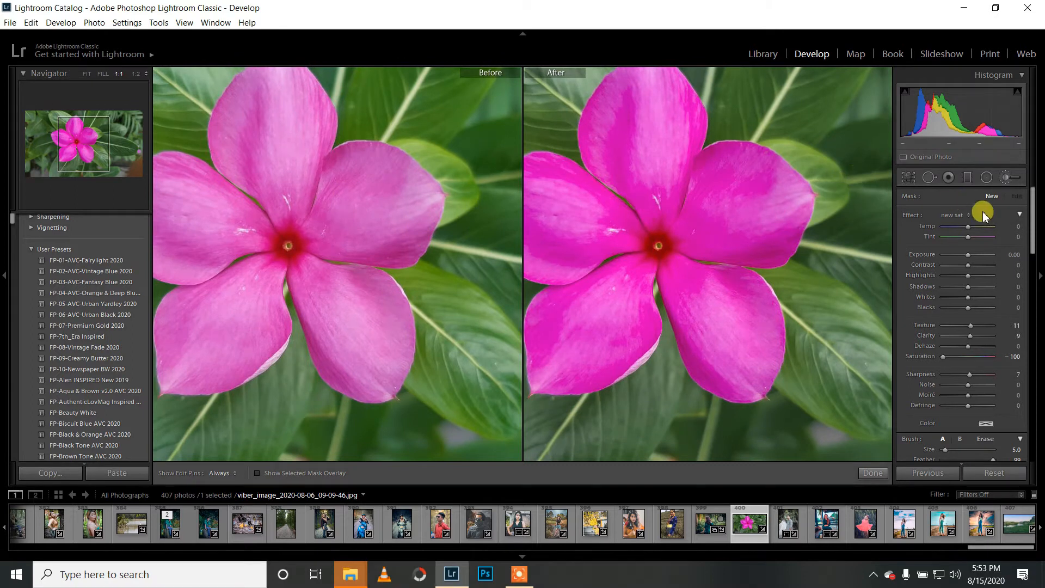
# Step: Reset the brush effect values to zero, then set Clarity 11, Saturation -100 and Sharpness 7
pyautogui.click(962, 216)
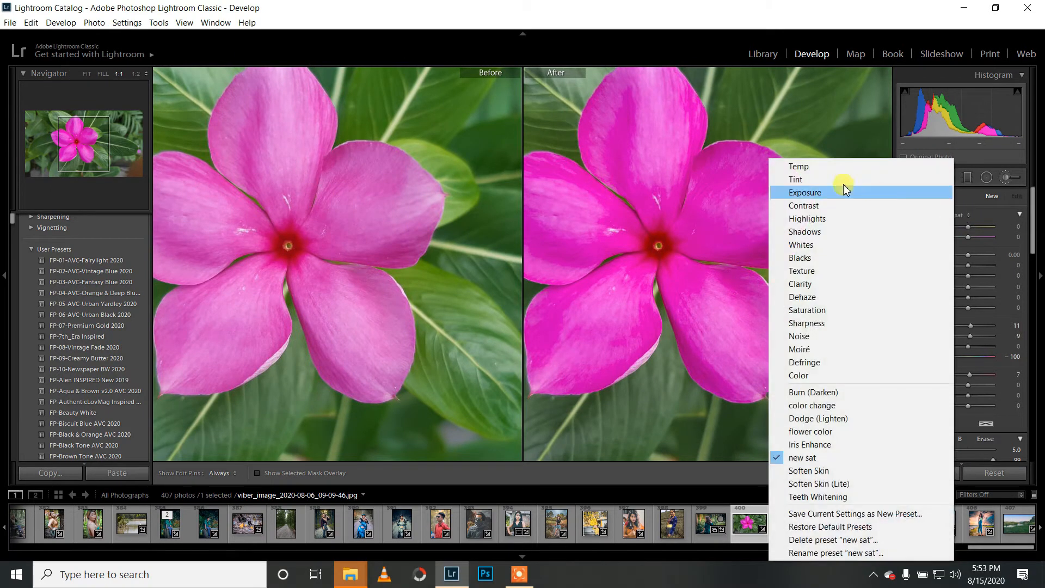
pyautogui.click(812, 168)
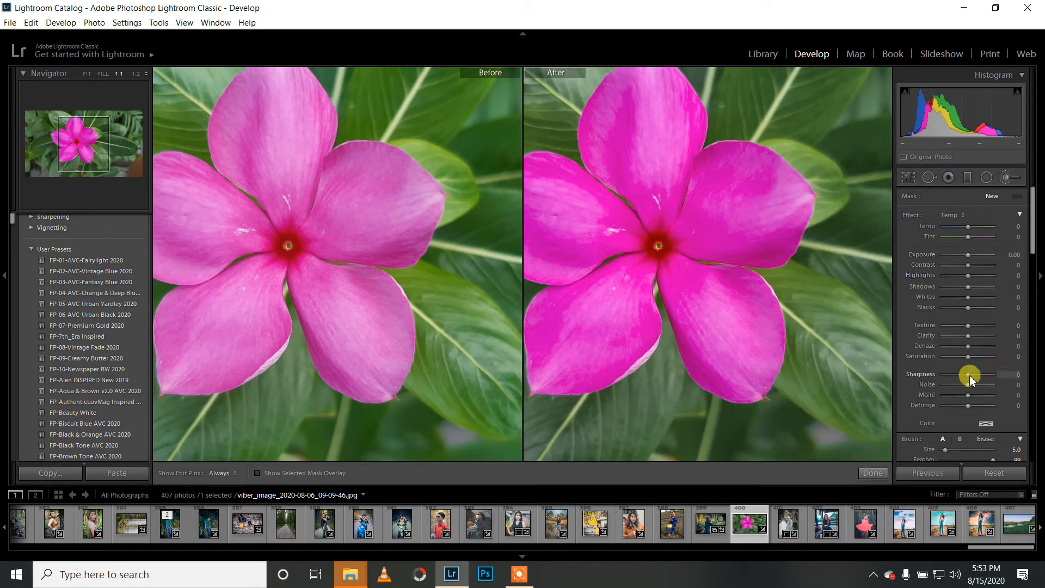
pyautogui.moveTo(969, 358); pyautogui.dragTo(935, 353)
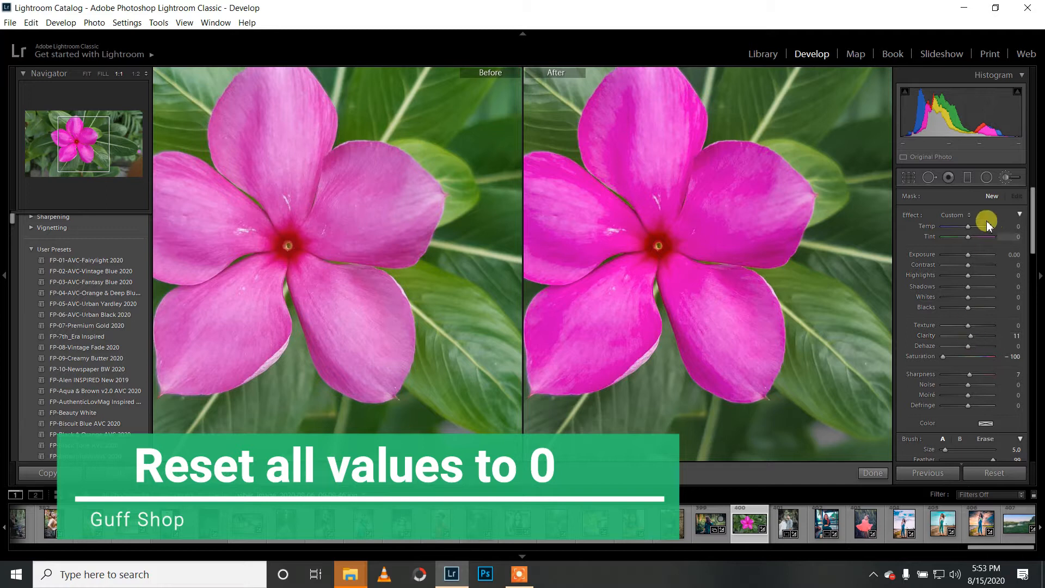
# Step: Save the current brush settings as a new preset named "new present"
pyautogui.click(963, 215)
pyautogui.click(863, 540)
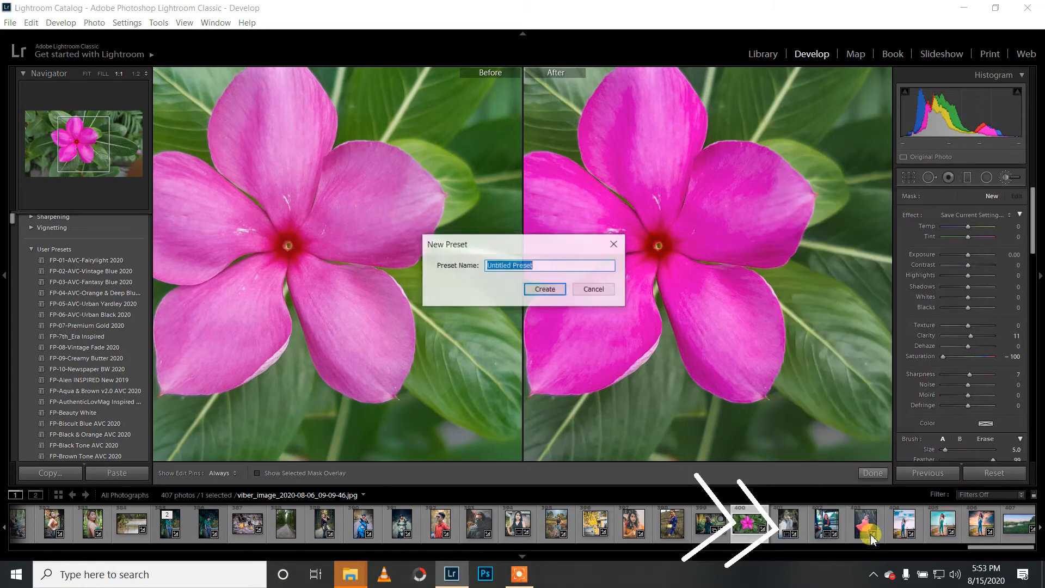
pyautogui.write('new')
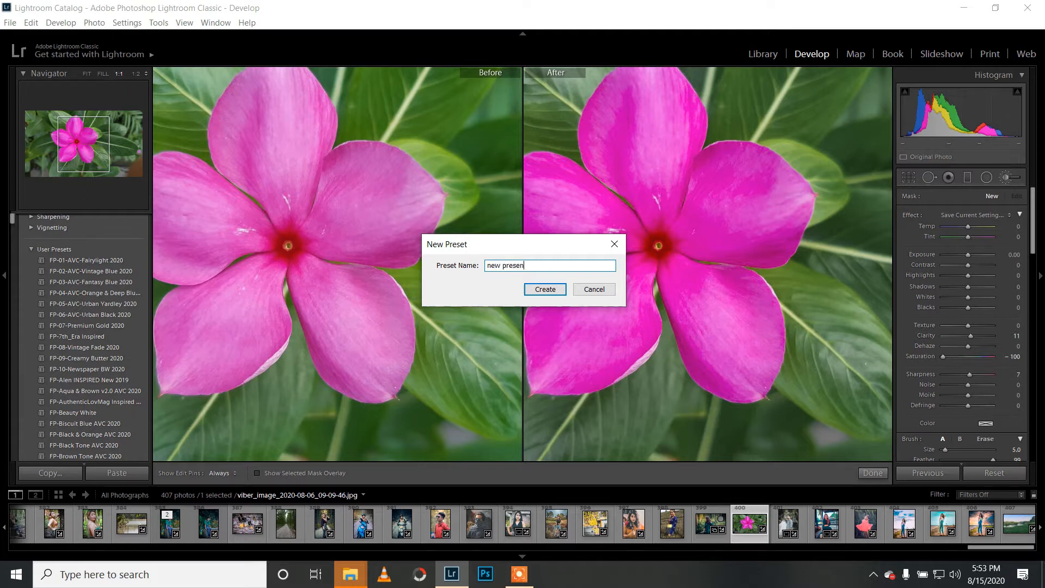
pyautogui.click(546, 289)
# Step: Desaturate the left and middle parts of the flower's lower-left petal with a size 8.0 brush and Auto Mask enabled
pyautogui.moveTo(335, 258); pyautogui.dragTo(409, 266)
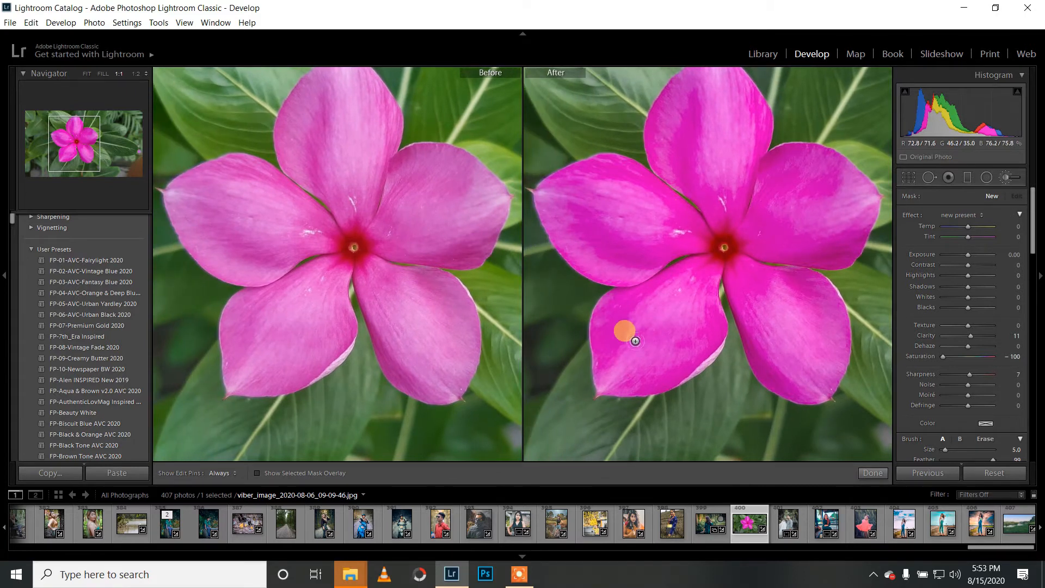
pyautogui.moveTo(616, 338)
pyautogui.mouseDown()
pyautogui.moveTo(626, 334)
pyautogui.moveTo(612, 345)
pyautogui.moveTo(616, 375)
pyautogui.moveTo(603, 380)
pyautogui.moveTo(596, 354)
pyautogui.mouseUp()
pyautogui.moveTo(644, 301)
pyautogui.mouseDown()
pyautogui.moveTo(607, 304)
pyautogui.moveTo(687, 272)
pyautogui.moveTo(634, 348)
pyautogui.moveTo(651, 317)
pyautogui.moveTo(626, 337)
pyautogui.moveTo(623, 373)
pyautogui.moveTo(595, 336)
pyautogui.mouseUp()
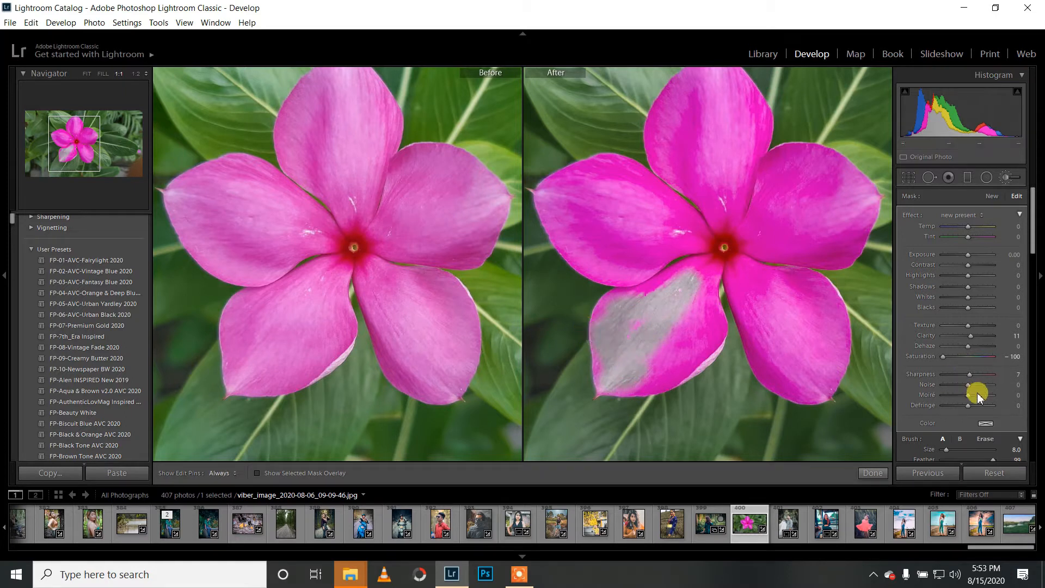
pyautogui.scroll(-2, 975, 398)
pyautogui.click(934, 409)
pyautogui.moveTo(648, 347)
pyautogui.mouseDown()
pyautogui.moveTo(642, 338)
pyautogui.moveTo(621, 359)
pyautogui.moveTo(652, 354)
pyautogui.moveTo(606, 367)
pyautogui.moveTo(582, 335)
pyautogui.moveTo(586, 303)
pyautogui.moveTo(630, 297)
pyautogui.moveTo(630, 275)
pyautogui.moveTo(656, 270)
pyautogui.mouseUp()
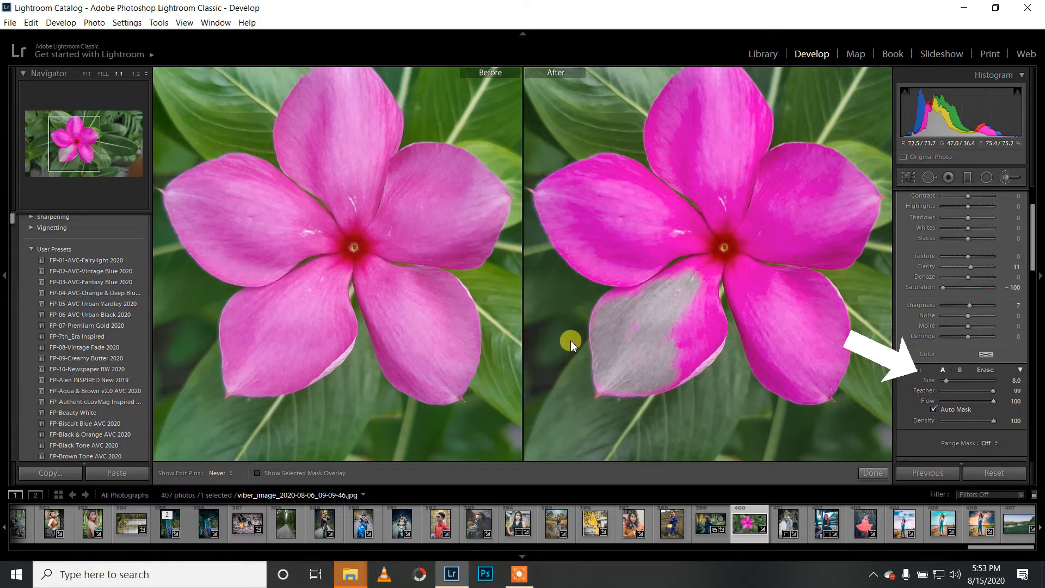
# Step: Brush over the remaining pink of the lower-left petal, along its right side and up to the flower's centre
pyautogui.hotkey('ctrl', '=')
pyautogui.moveTo(377, 360); pyautogui.dragTo(483, 249)
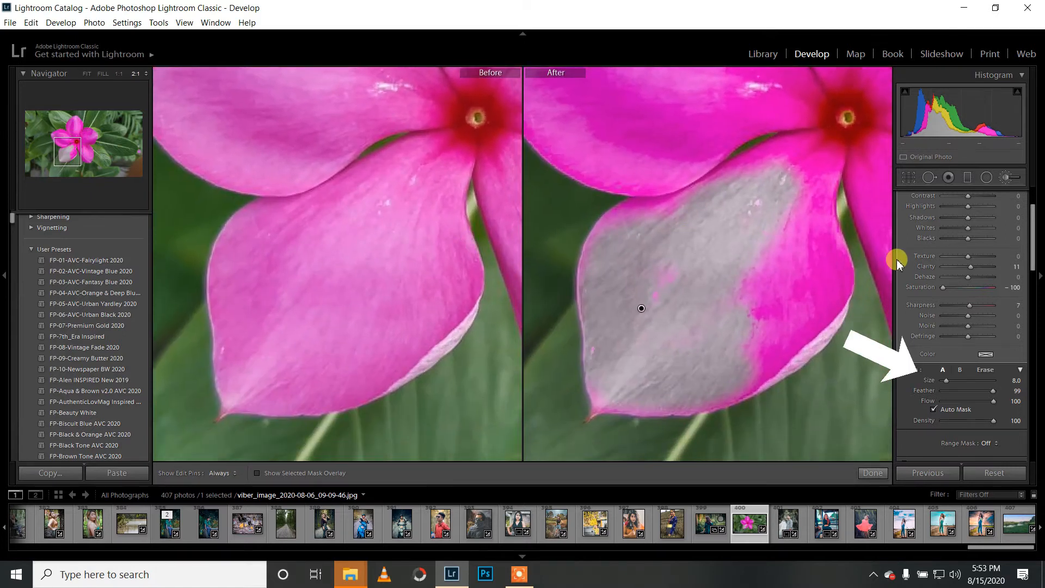
pyautogui.press('h')
pyautogui.moveTo(784, 259)
pyautogui.mouseDown()
pyautogui.moveTo(753, 313)
pyautogui.moveTo(742, 288)
pyautogui.moveTo(733, 323)
pyautogui.moveTo(783, 305)
pyautogui.moveTo(757, 363)
pyautogui.moveTo(769, 335)
pyautogui.moveTo(764, 361)
pyautogui.moveTo(804, 336)
pyautogui.moveTo(775, 358)
pyautogui.moveTo(823, 293)
pyautogui.moveTo(749, 323)
pyautogui.moveTo(756, 292)
pyautogui.moveTo(704, 301)
pyautogui.moveTo(708, 275)
pyautogui.moveTo(580, 275)
pyautogui.moveTo(587, 243)
pyautogui.moveTo(621, 206)
pyautogui.moveTo(691, 199)
pyautogui.moveTo(593, 271)
pyautogui.moveTo(580, 336)
pyautogui.moveTo(593, 411)
pyautogui.moveTo(599, 401)
pyautogui.moveTo(694, 402)
pyautogui.moveTo(753, 375)
pyautogui.moveTo(747, 381)
pyautogui.moveTo(759, 382)
pyautogui.moveTo(834, 305)
pyautogui.moveTo(783, 290)
pyautogui.moveTo(800, 230)
pyautogui.mouseUp()
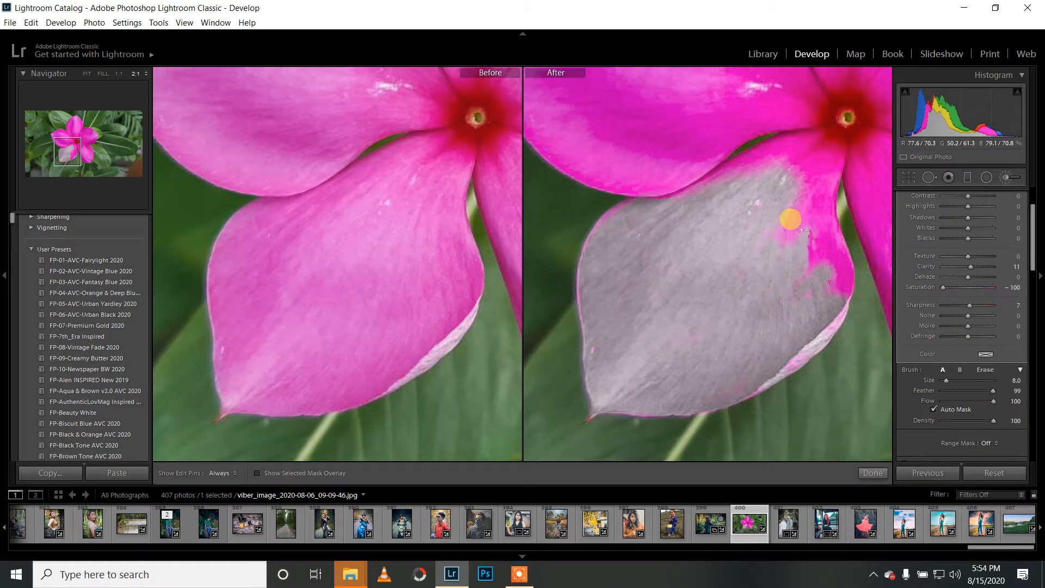
pyautogui.moveTo(399, 269)
pyautogui.mouseDown()
pyautogui.moveTo(399, 284)
pyautogui.moveTo(364, 313)
pyautogui.mouseUp()
pyautogui.moveTo(746, 196)
pyautogui.mouseDown()
pyautogui.moveTo(761, 235)
pyautogui.moveTo(759, 209)
pyautogui.moveTo(749, 215)
pyautogui.moveTo(757, 289)
pyautogui.moveTo(772, 230)
pyautogui.moveTo(777, 299)
pyautogui.moveTo(757, 329)
pyautogui.moveTo(752, 266)
pyautogui.moveTo(773, 319)
pyautogui.moveTo(786, 287)
pyautogui.moveTo(795, 331)
pyautogui.moveTo(788, 198)
pyautogui.moveTo(770, 201)
pyautogui.moveTo(772, 180)
pyautogui.moveTo(793, 187)
pyautogui.moveTo(741, 180)
pyautogui.moveTo(571, 254)
pyautogui.mouseUp()
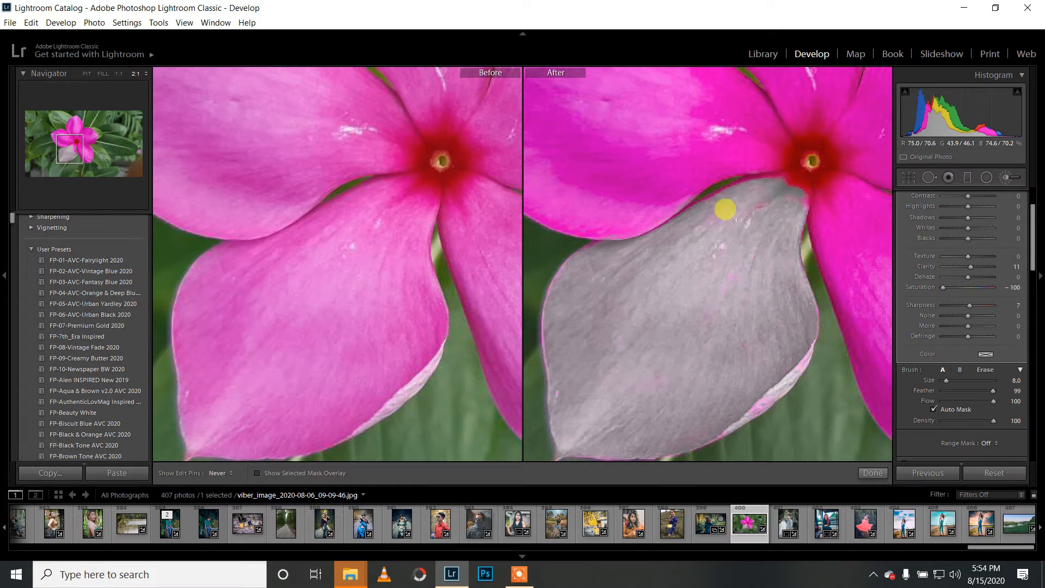
pyautogui.press('h')
pyautogui.click(416, 282)
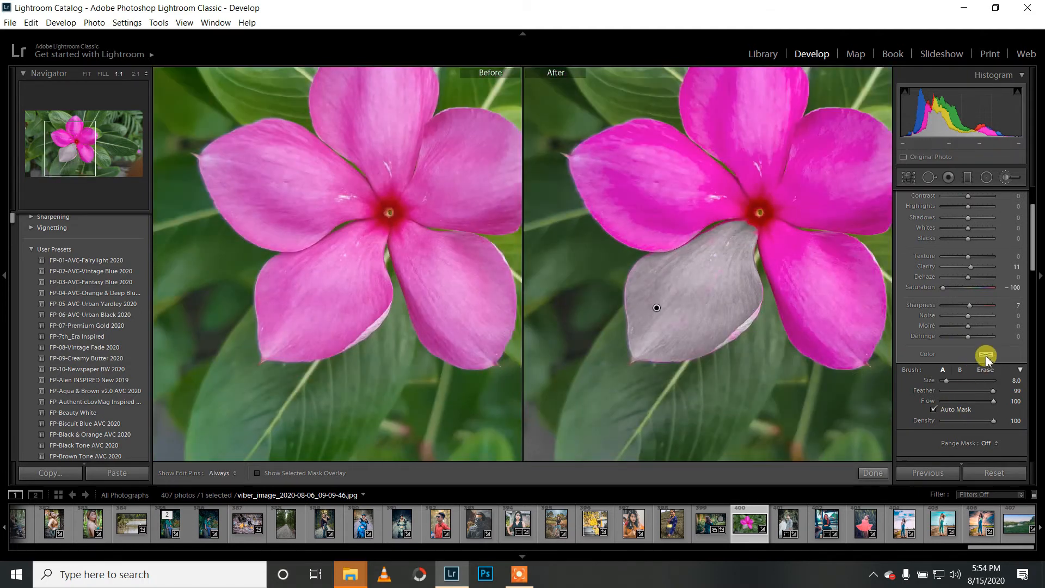
# Step: Tint the masked petal green with hue 122 and colour saturation 100%
pyautogui.click(986, 354)
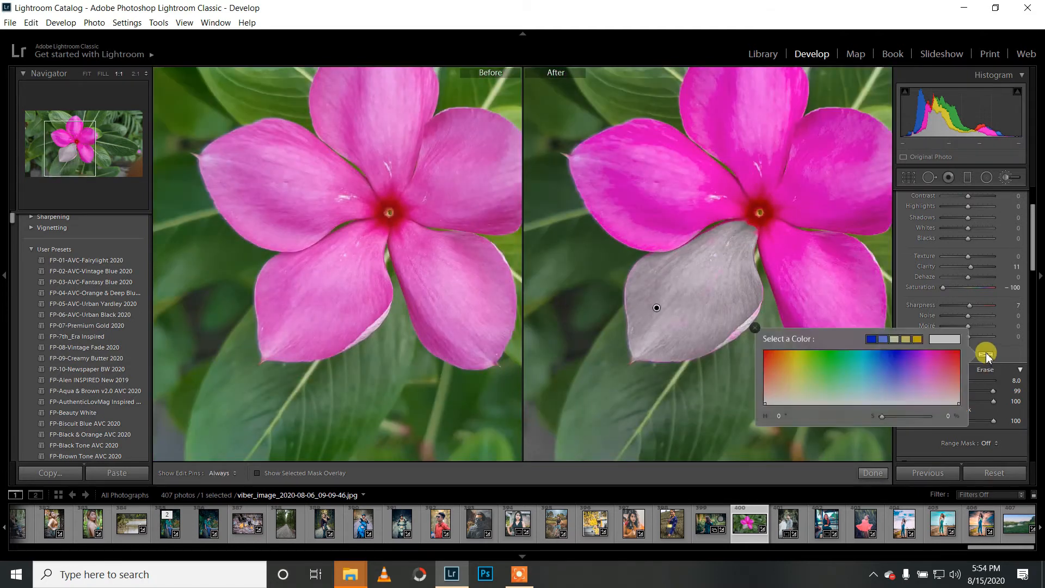
pyautogui.click(831, 355)
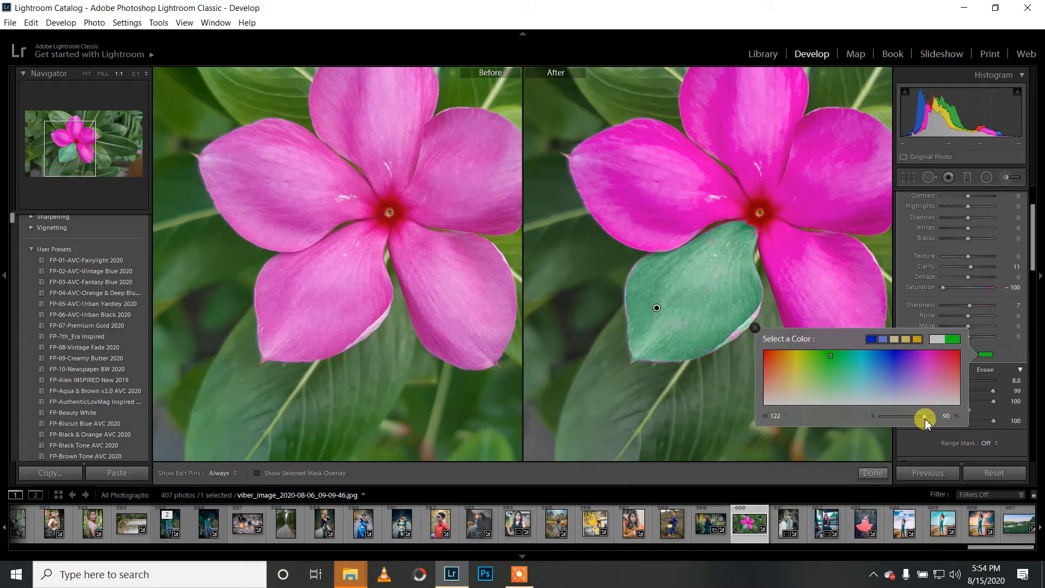
pyautogui.moveTo(926, 420); pyautogui.dragTo(934, 421)
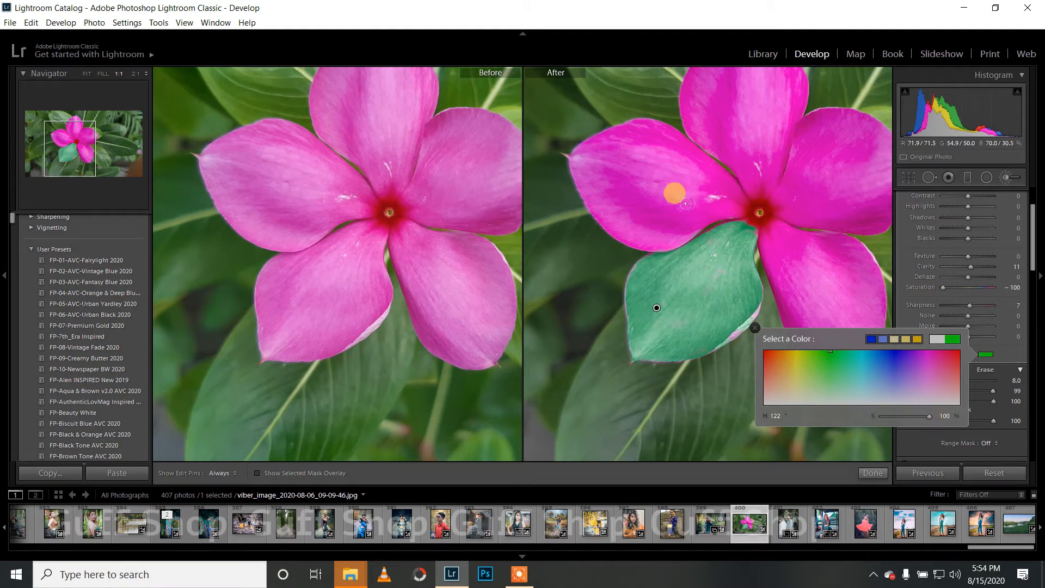
# Step: Extend the green mask over the petal's folded edge and lower rim, and finish the brush adjustment
pyautogui.hotkey('ctrl', '=')
pyautogui.moveTo(396, 315); pyautogui.dragTo(307, 167)
pyautogui.press('h')
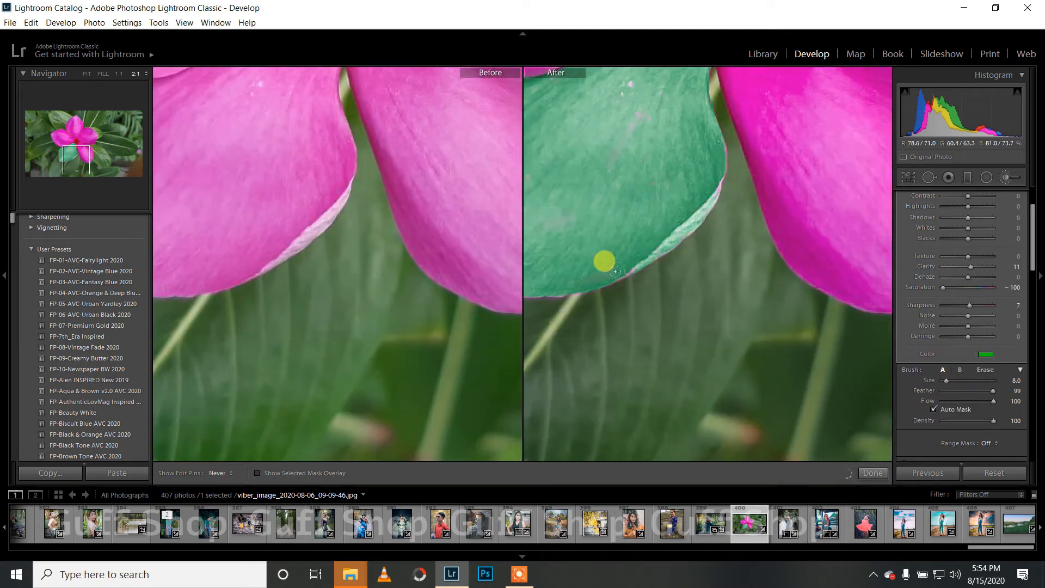
pyautogui.moveTo(306, 218); pyautogui.dragTo(480, 258)
pyautogui.press('h')
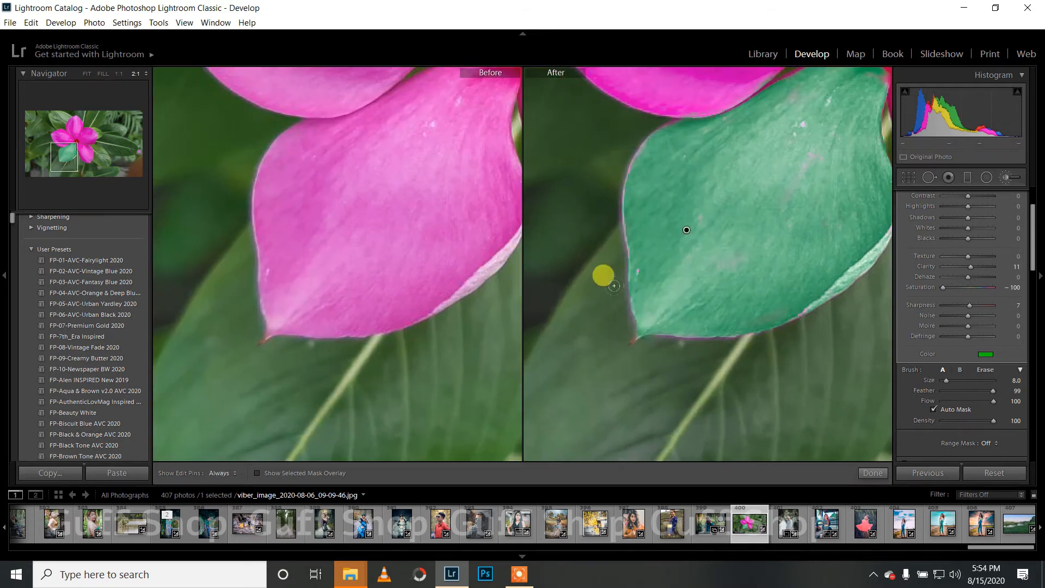
pyautogui.moveTo(660, 331); pyautogui.dragTo(706, 330)
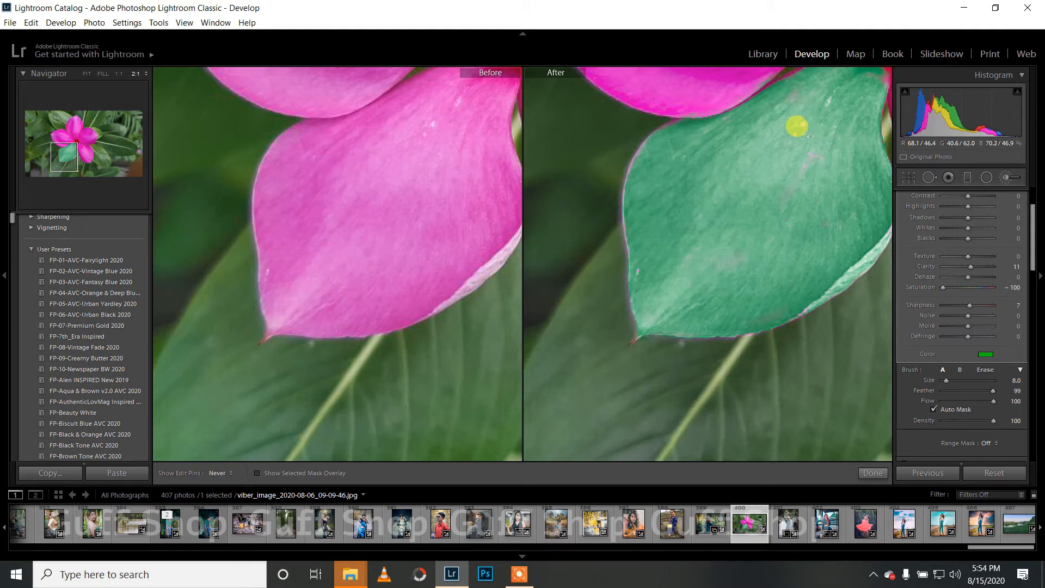
pyautogui.hotkey('ctrl', '-')
pyautogui.hotkey('ctrl', '-')
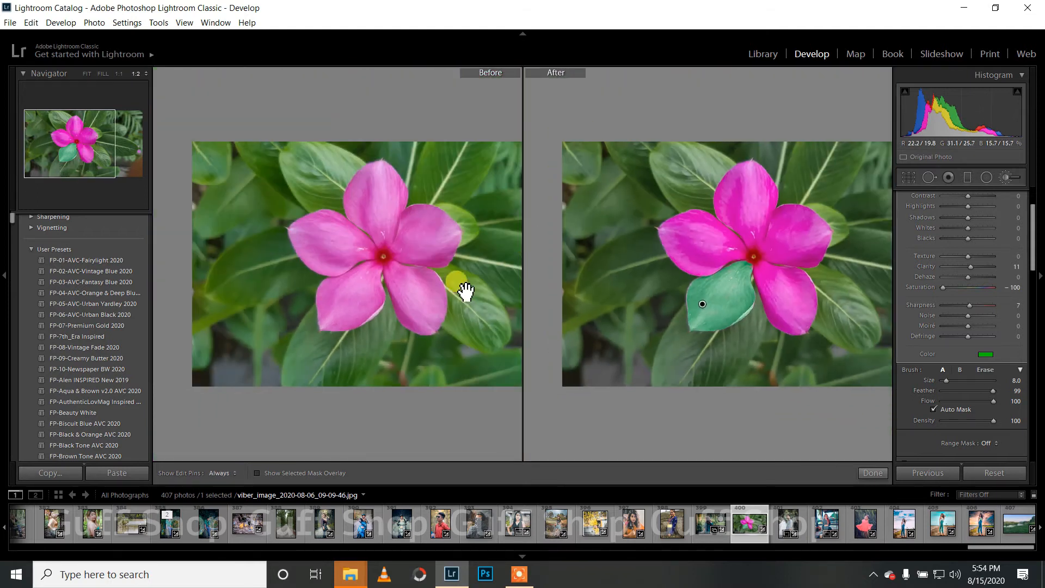
pyautogui.click(869, 473)
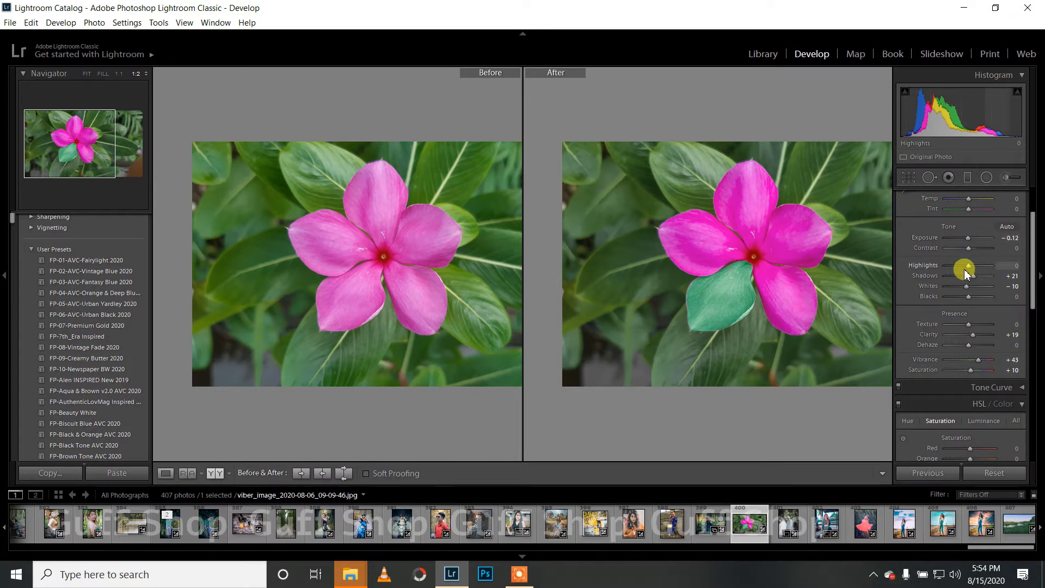
# Step: Start a new Adjustment Brush mask and desaturate most of the flower's left petal with a size 8.0 brush and saturation -100
pyautogui.scroll(2, 966, 267)
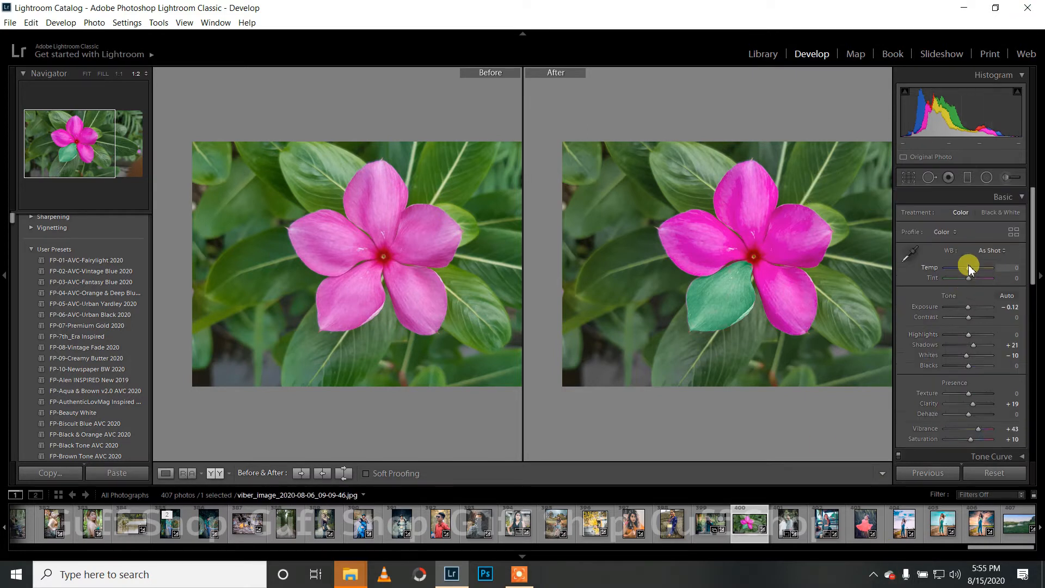
pyautogui.click(1005, 176)
pyautogui.hotkey('ctrl', '=')
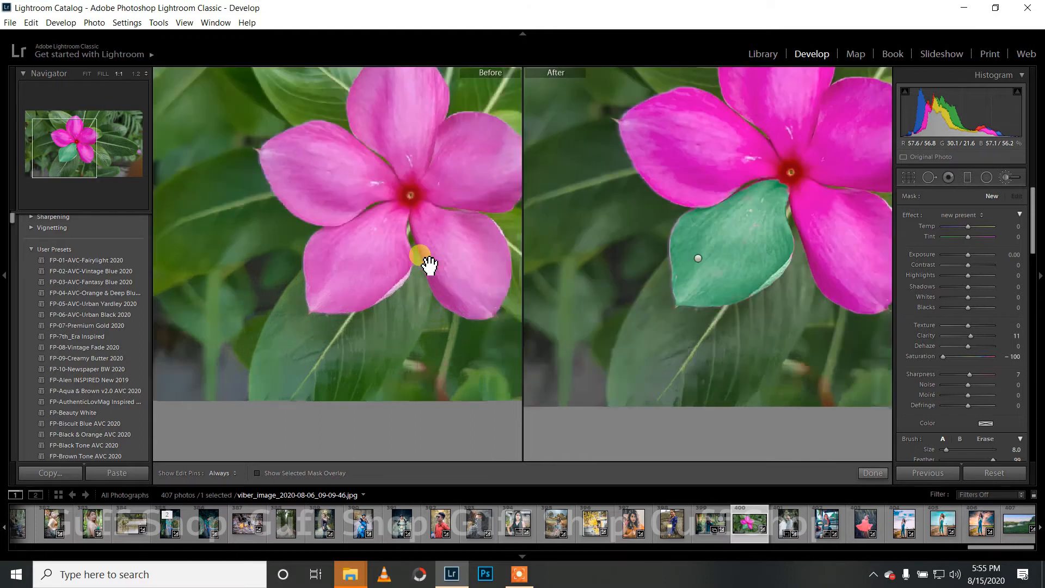
pyautogui.moveTo(401, 224); pyautogui.dragTo(294, 396)
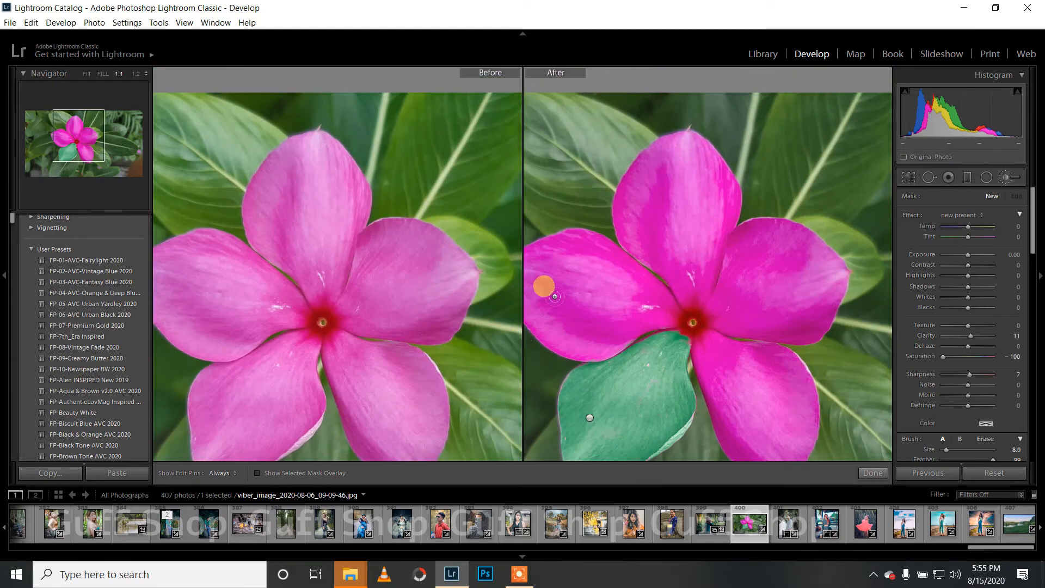
pyautogui.moveTo(563, 281)
pyautogui.mouseDown()
pyautogui.moveTo(568, 310)
pyautogui.moveTo(576, 262)
pyautogui.moveTo(600, 315)
pyautogui.moveTo(600, 288)
pyautogui.mouseUp()
pyautogui.moveTo(390, 316); pyautogui.dragTo(476, 263)
pyautogui.moveTo(600, 225)
pyautogui.mouseDown()
pyautogui.moveTo(613, 255)
pyautogui.moveTo(600, 229)
pyautogui.moveTo(620, 202)
pyautogui.moveTo(642, 201)
pyautogui.moveTo(622, 219)
pyautogui.moveTo(603, 207)
pyautogui.moveTo(623, 197)
pyautogui.moveTo(610, 195)
pyautogui.moveTo(652, 187)
pyautogui.moveTo(650, 208)
pyautogui.moveTo(622, 188)
pyautogui.moveTo(671, 189)
pyautogui.moveTo(658, 251)
pyautogui.moveTo(620, 261)
pyautogui.moveTo(634, 277)
pyautogui.moveTo(671, 279)
pyautogui.moveTo(663, 286)
pyautogui.moveTo(671, 276)
pyautogui.moveTo(669, 290)
pyautogui.moveTo(700, 279)
pyautogui.moveTo(660, 264)
pyautogui.moveTo(643, 295)
pyautogui.mouseUp()
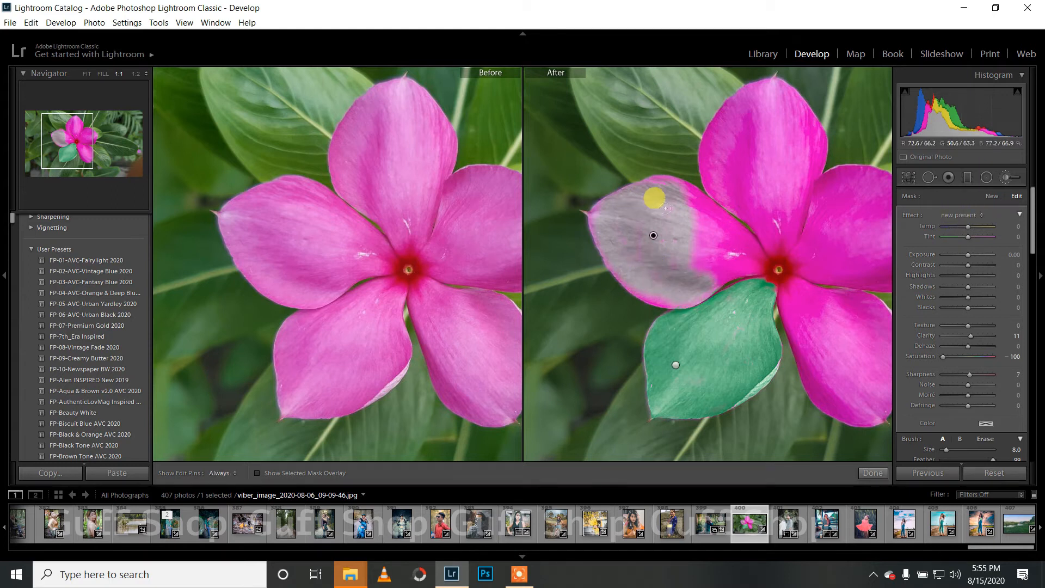
pyautogui.press('h')
pyautogui.moveTo(690, 262)
pyautogui.mouseDown()
pyautogui.moveTo(716, 257)
pyautogui.moveTo(708, 277)
pyautogui.moveTo(737, 251)
pyautogui.moveTo(678, 191)
pyautogui.moveTo(691, 198)
pyautogui.moveTo(662, 183)
pyautogui.moveTo(637, 189)
pyautogui.moveTo(653, 182)
pyautogui.moveTo(597, 200)
pyautogui.moveTo(593, 225)
pyautogui.moveTo(635, 281)
pyautogui.moveTo(649, 296)
pyautogui.moveTo(640, 285)
pyautogui.moveTo(676, 295)
pyautogui.mouseUp()
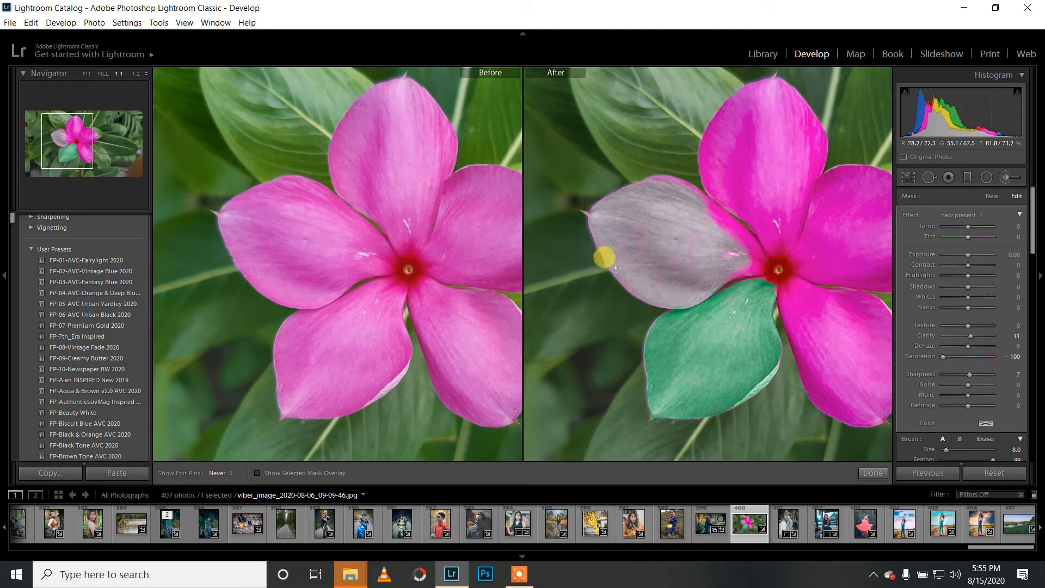
# Step: Brush over the left petal's remaining pink along its upper and lower edges and near the flower's centre
pyautogui.hotkey('ctrl', '=')
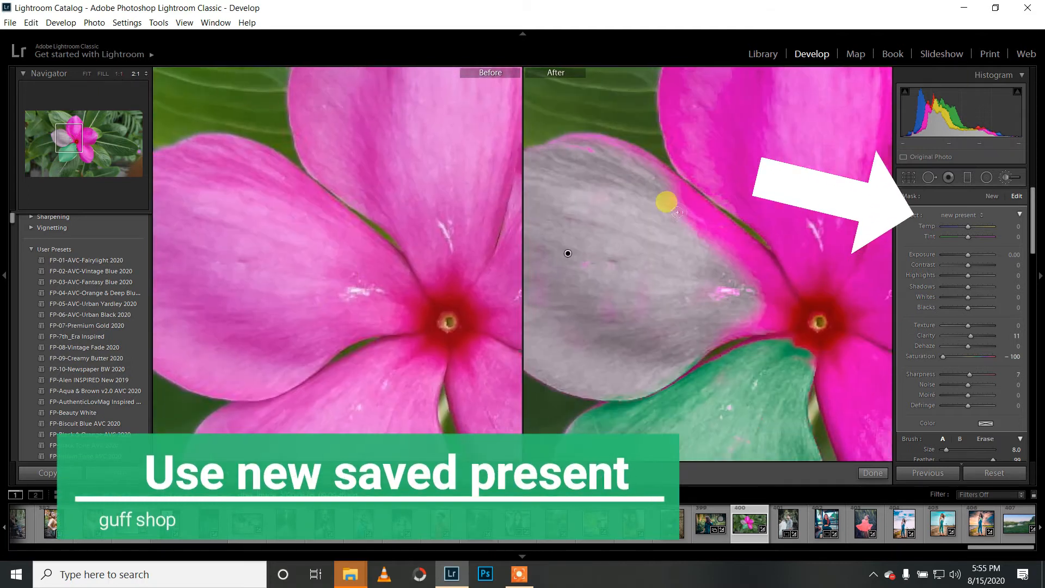
pyautogui.moveTo(677, 212)
pyautogui.mouseDown()
pyautogui.moveTo(696, 227)
pyautogui.moveTo(677, 189)
pyautogui.moveTo(706, 226)
pyautogui.moveTo(669, 182)
pyautogui.moveTo(593, 144)
pyautogui.mouseUp()
pyautogui.moveTo(697, 224)
pyautogui.mouseDown()
pyautogui.moveTo(762, 291)
pyautogui.moveTo(752, 312)
pyautogui.moveTo(716, 328)
pyautogui.moveTo(734, 317)
pyautogui.moveTo(742, 270)
pyautogui.moveTo(726, 257)
pyautogui.moveTo(765, 263)
pyautogui.moveTo(767, 317)
pyautogui.moveTo(781, 296)
pyautogui.moveTo(767, 272)
pyautogui.moveTo(747, 241)
pyautogui.moveTo(699, 206)
pyautogui.moveTo(767, 253)
pyautogui.moveTo(780, 278)
pyautogui.moveTo(741, 229)
pyautogui.moveTo(655, 166)
pyautogui.moveTo(583, 137)
pyautogui.mouseUp()
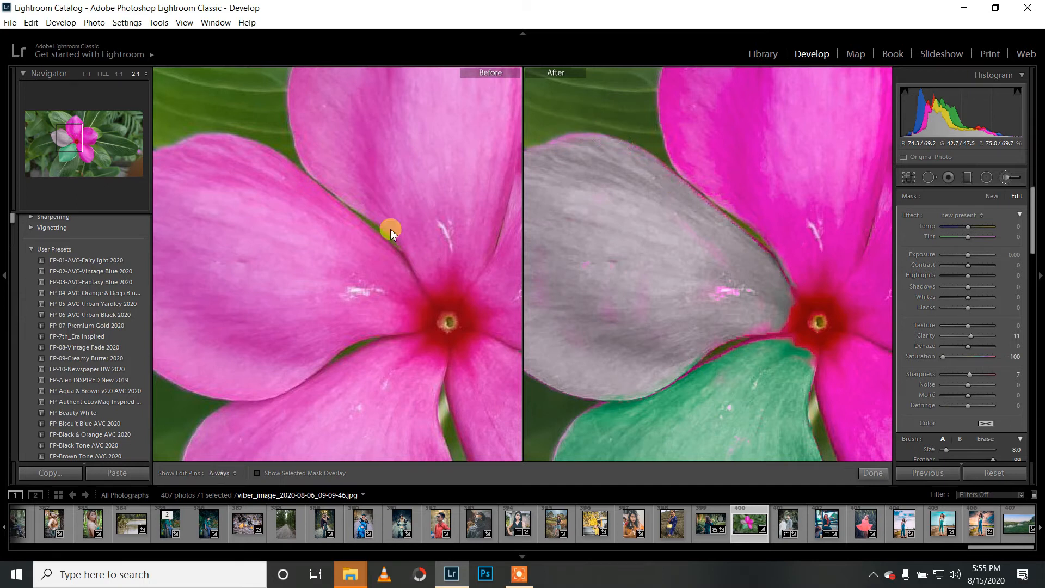
pyautogui.moveTo(347, 245); pyautogui.dragTo(438, 235)
pyautogui.moveTo(661, 129)
pyautogui.mouseDown()
pyautogui.moveTo(621, 129)
pyautogui.moveTo(653, 129)
pyautogui.mouseUp()
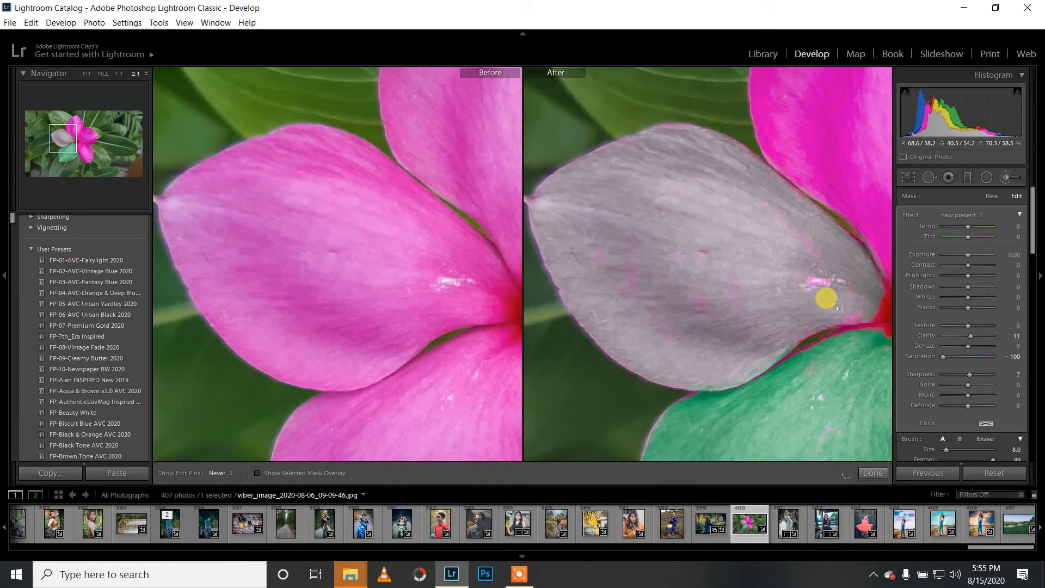
pyautogui.moveTo(774, 345); pyautogui.dragTo(659, 329)
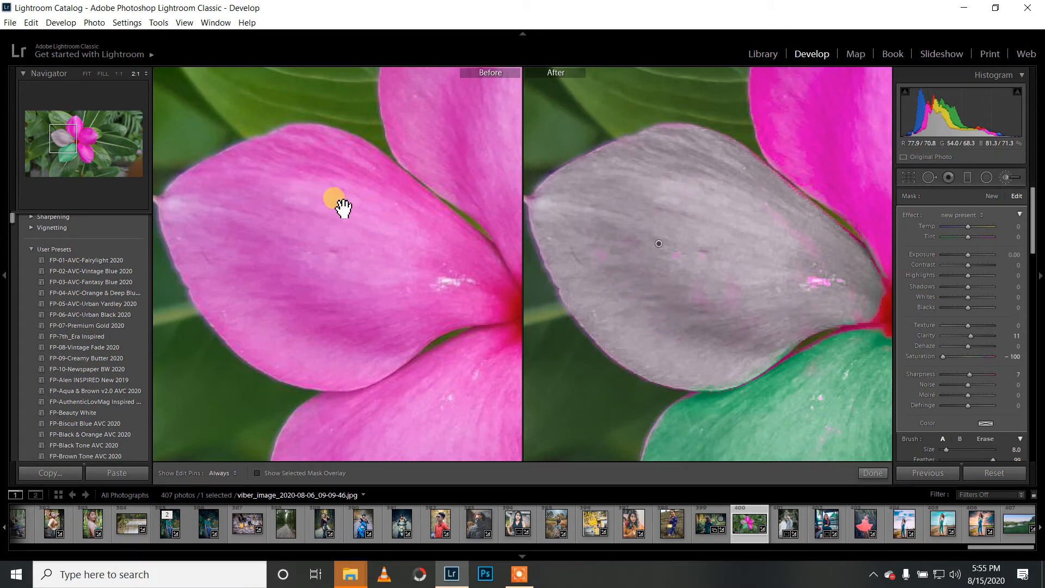
# Step: Tint the left petal's mask teal with hue 174 and colour saturation 100%
pyautogui.hotkey('ctrl', 'alt', '-')
pyautogui.hotkey('ctrl', 'alt', '-')
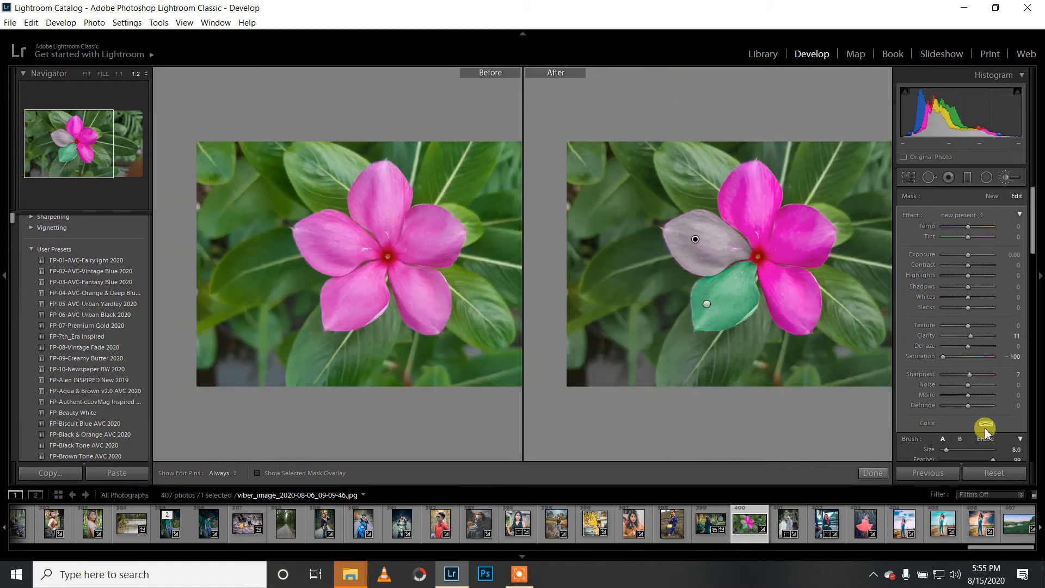
pyautogui.click(985, 427)
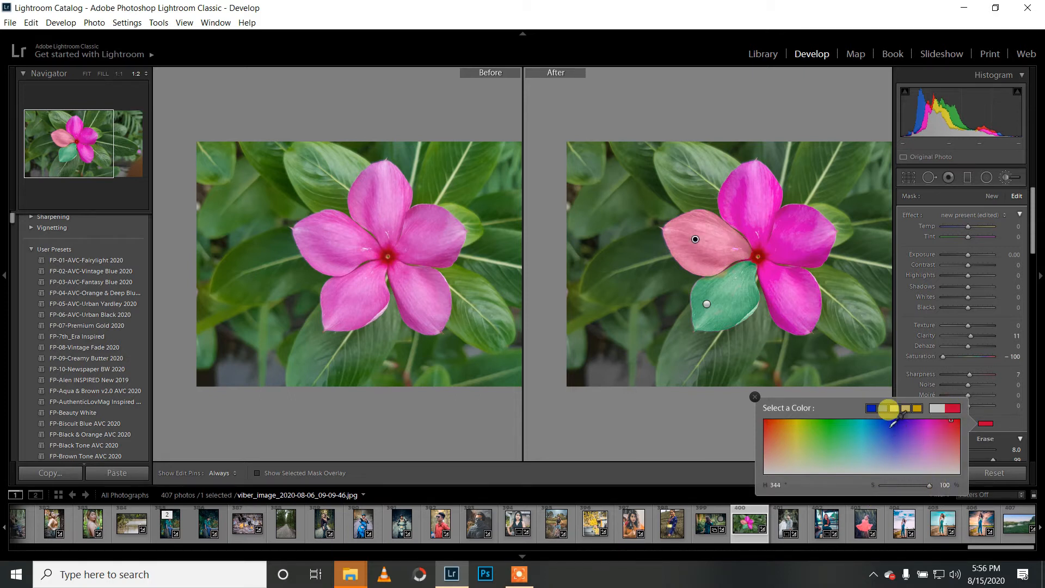
pyautogui.click(890, 425)
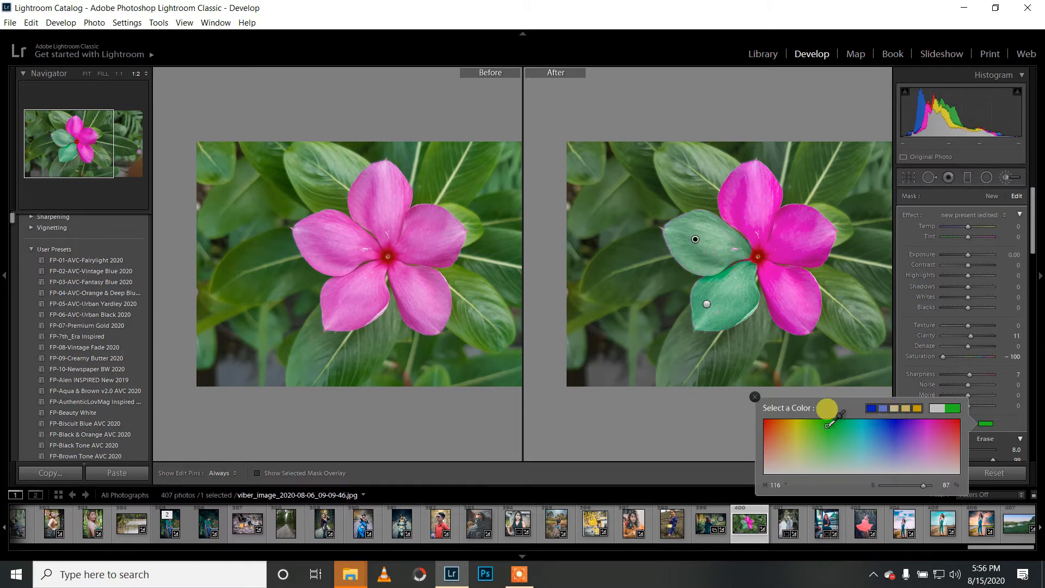
pyautogui.click(859, 423)
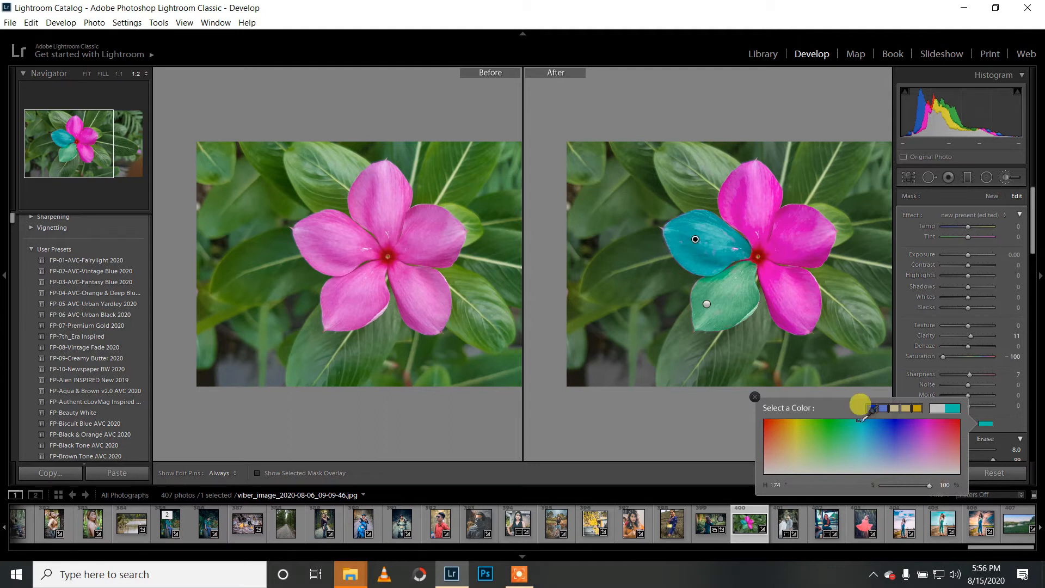
# Step: Paint the teal mask over the pink spots near the centre, erase its spill on the green petal at size 5.0, and finish the adjustment
pyautogui.click(434, 274)
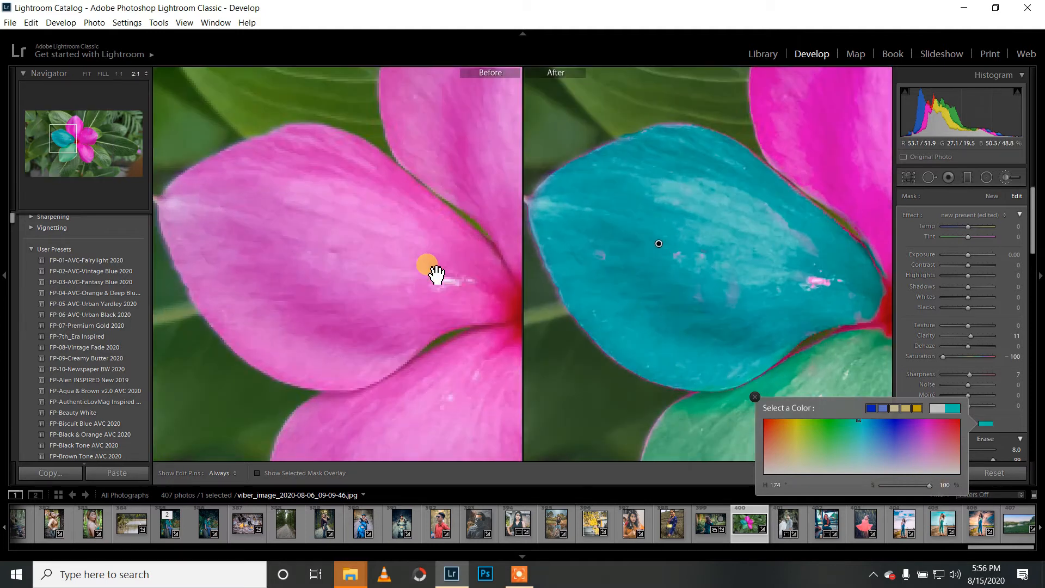
pyautogui.moveTo(434, 275); pyautogui.dragTo(413, 253)
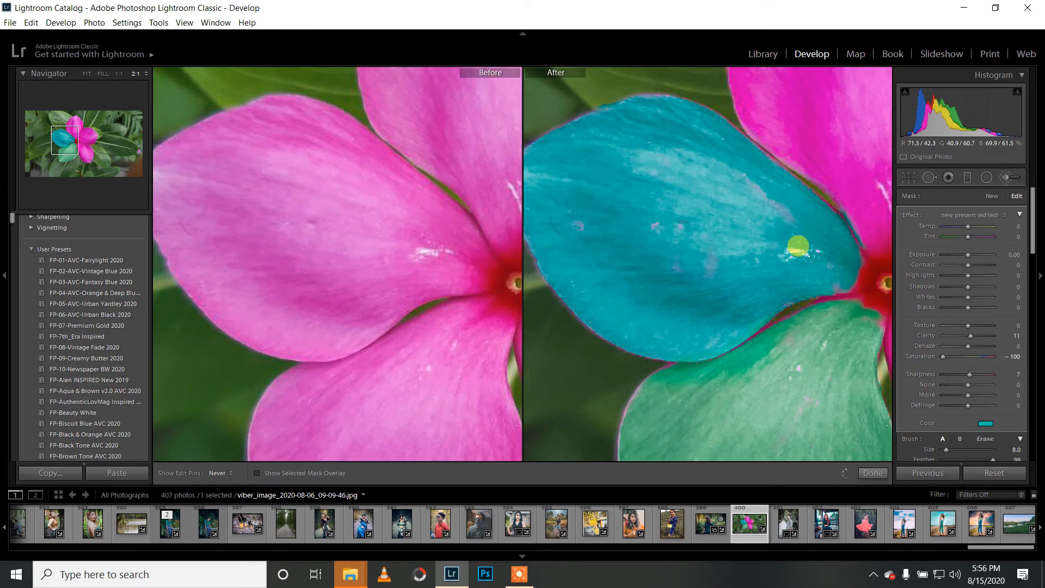
pyautogui.press('h')
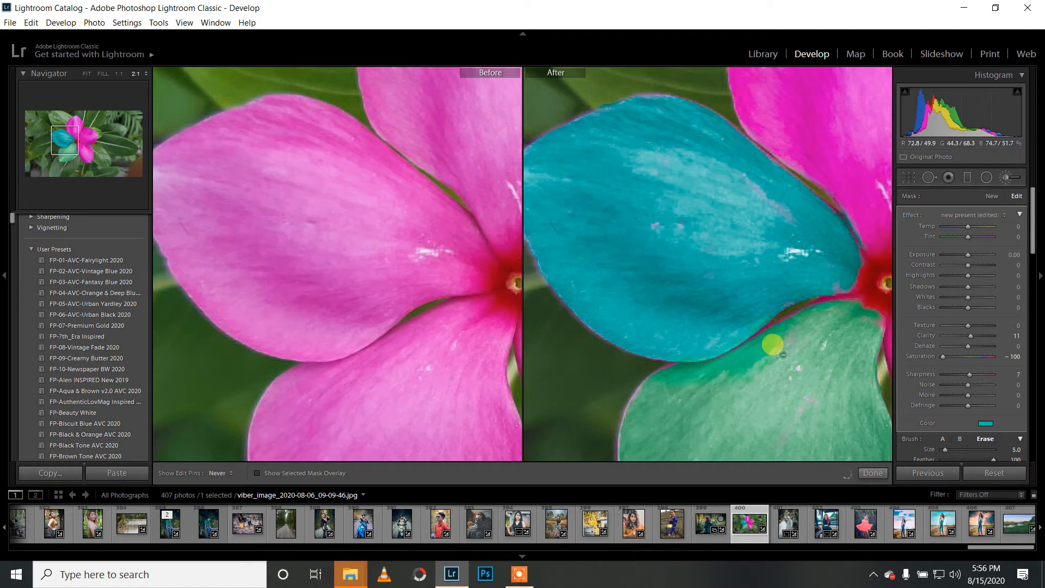
pyautogui.press('h')
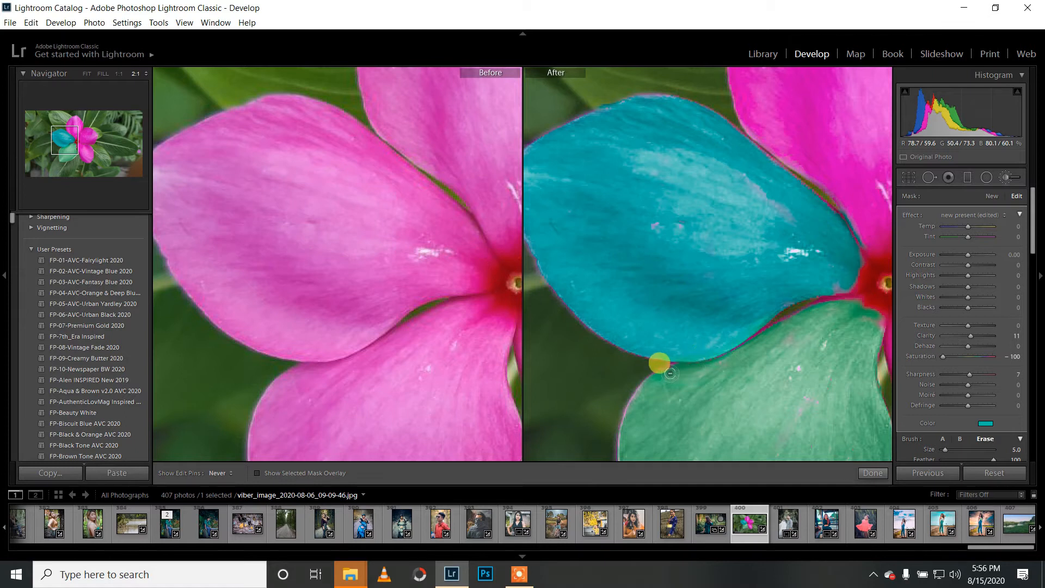
pyautogui.moveTo(678, 366); pyautogui.dragTo(673, 364)
pyautogui.click(392, 256)
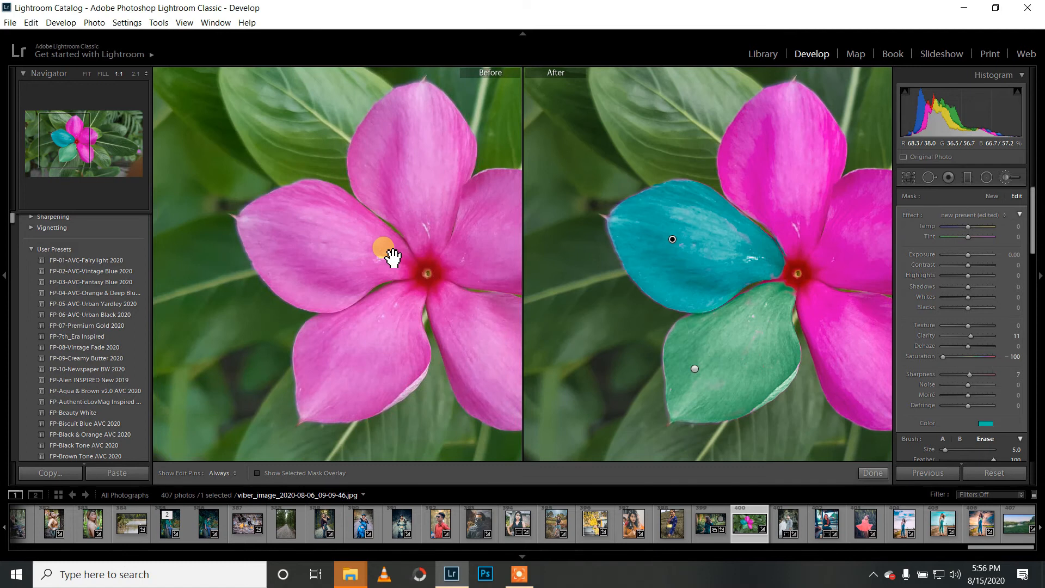
pyautogui.click(392, 256)
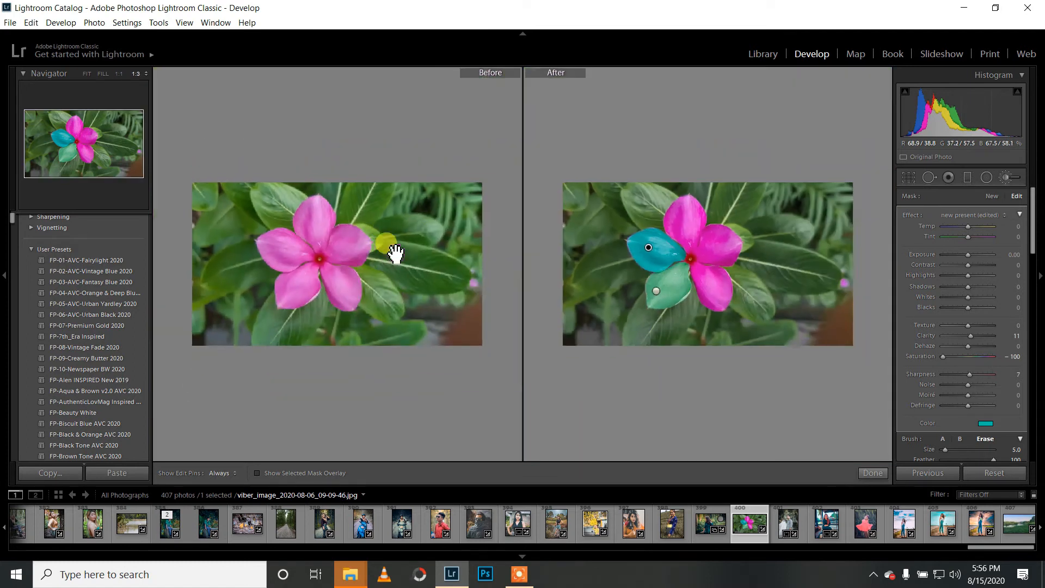
pyautogui.click(871, 473)
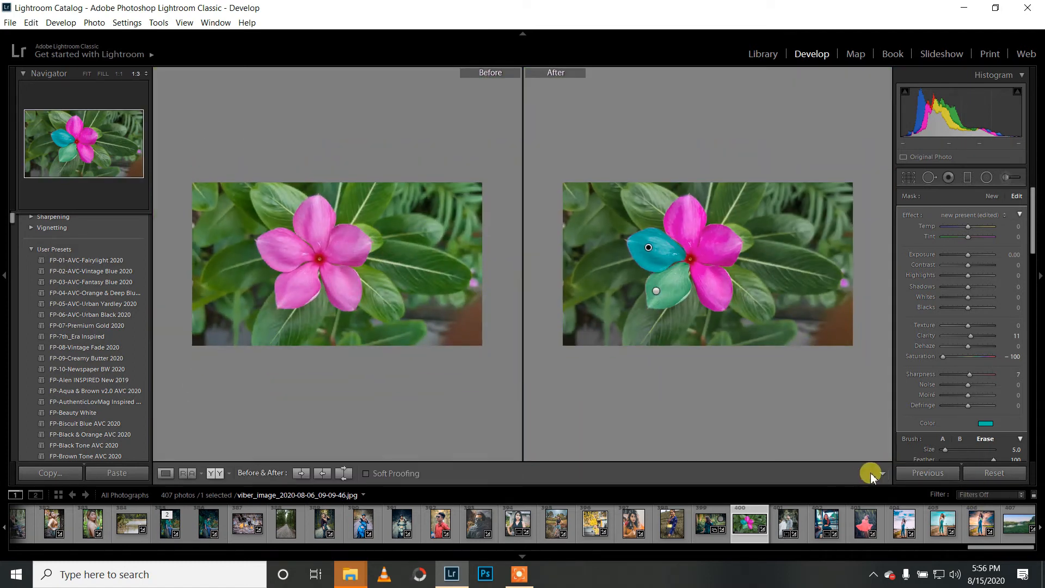
# Step: Start a new brush mask and desaturate the top petal's left edge, base and right edge with a size 8.0 brush
pyautogui.click(1007, 178)
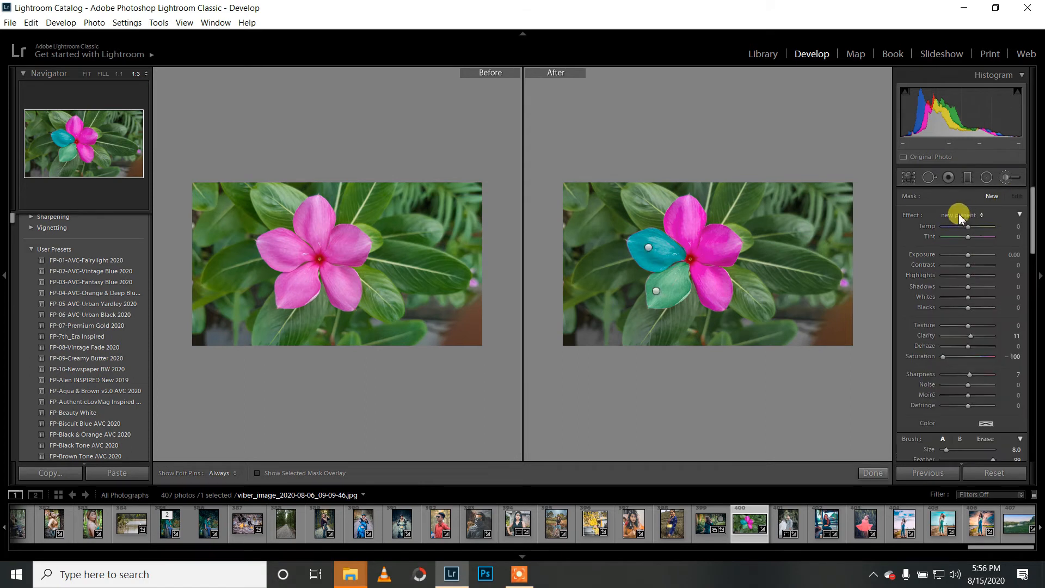
pyautogui.click(377, 255)
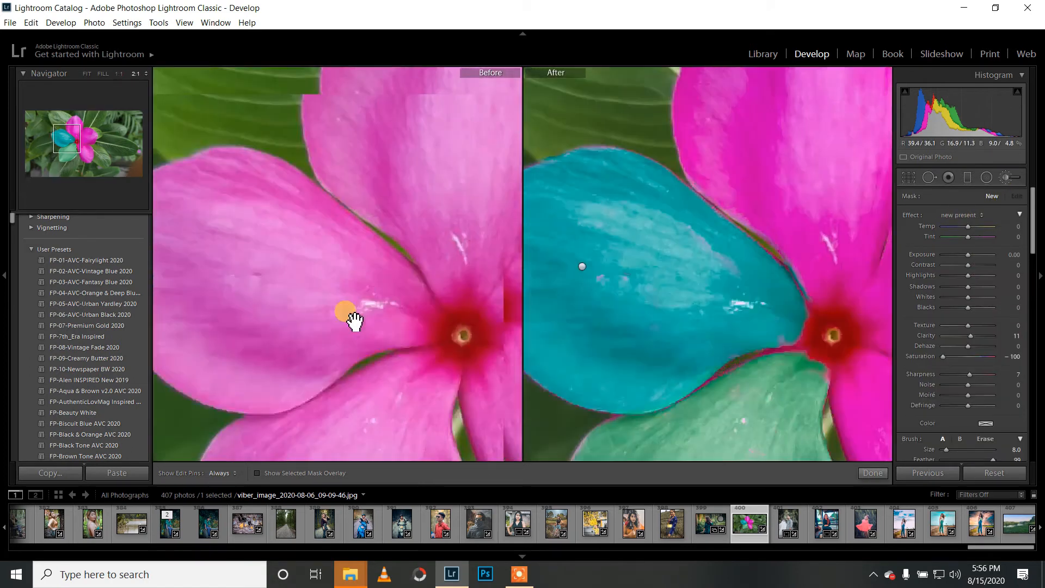
pyautogui.moveTo(355, 321); pyautogui.dragTo(276, 299)
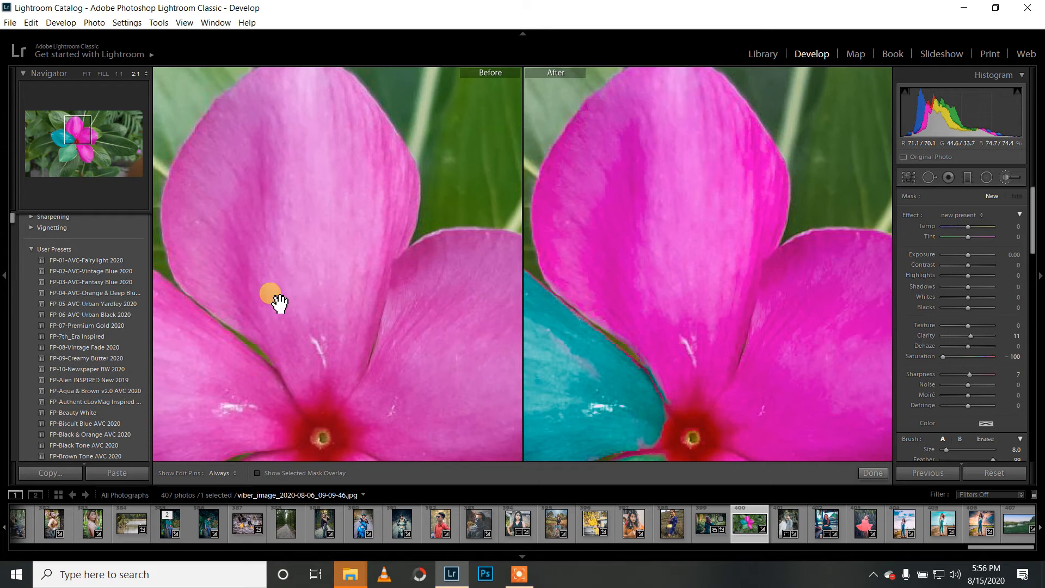
pyautogui.press('h')
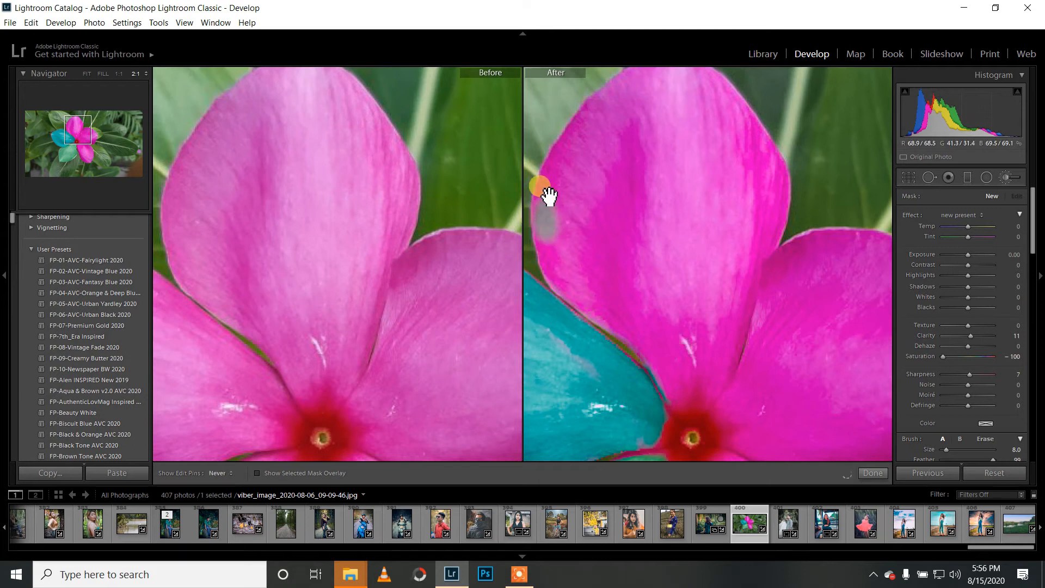
pyautogui.moveTo(555, 181)
pyautogui.mouseDown()
pyautogui.moveTo(573, 123)
pyautogui.moveTo(612, 90)
pyautogui.moveTo(574, 115)
pyautogui.moveTo(547, 165)
pyautogui.mouseUp()
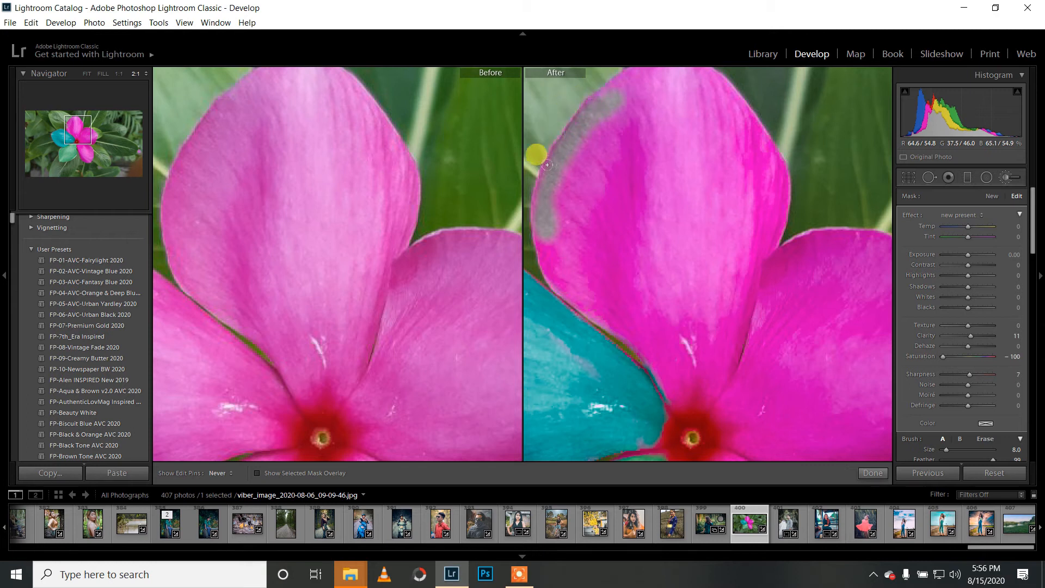
pyautogui.moveTo(529, 221)
pyautogui.mouseDown()
pyautogui.moveTo(568, 293)
pyautogui.moveTo(562, 284)
pyautogui.moveTo(650, 364)
pyautogui.mouseUp()
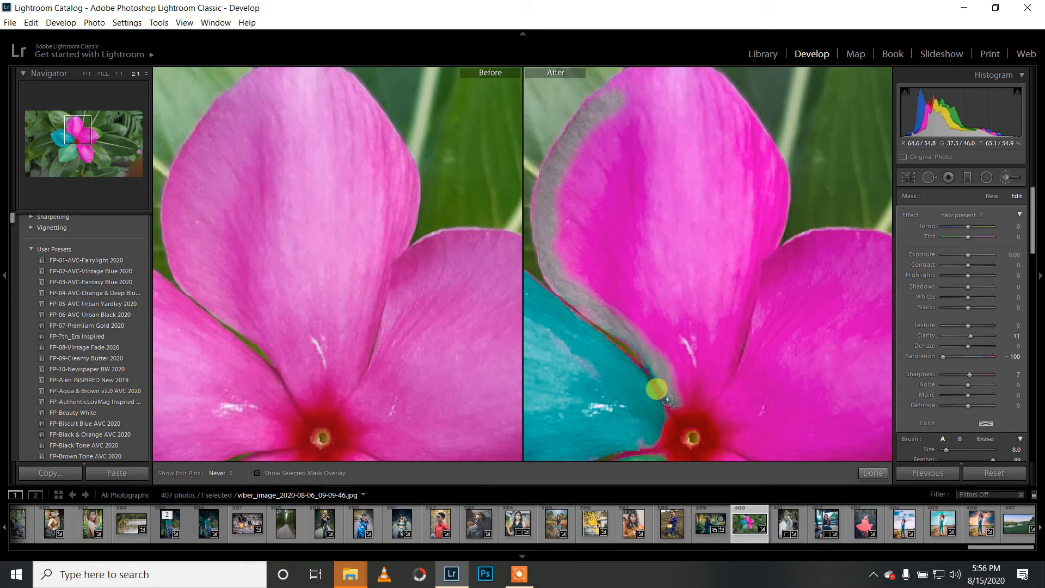
pyautogui.moveTo(698, 393)
pyautogui.mouseDown()
pyautogui.moveTo(730, 340)
pyautogui.moveTo(743, 282)
pyautogui.moveTo(728, 355)
pyautogui.moveTo(739, 335)
pyautogui.moveTo(730, 351)
pyautogui.moveTo(717, 350)
pyautogui.moveTo(714, 330)
pyautogui.moveTo(689, 372)
pyautogui.moveTo(748, 254)
pyautogui.moveTo(749, 265)
pyautogui.moveTo(772, 197)
pyautogui.moveTo(775, 172)
pyautogui.moveTo(769, 203)
pyautogui.moveTo(766, 155)
pyautogui.mouseUp()
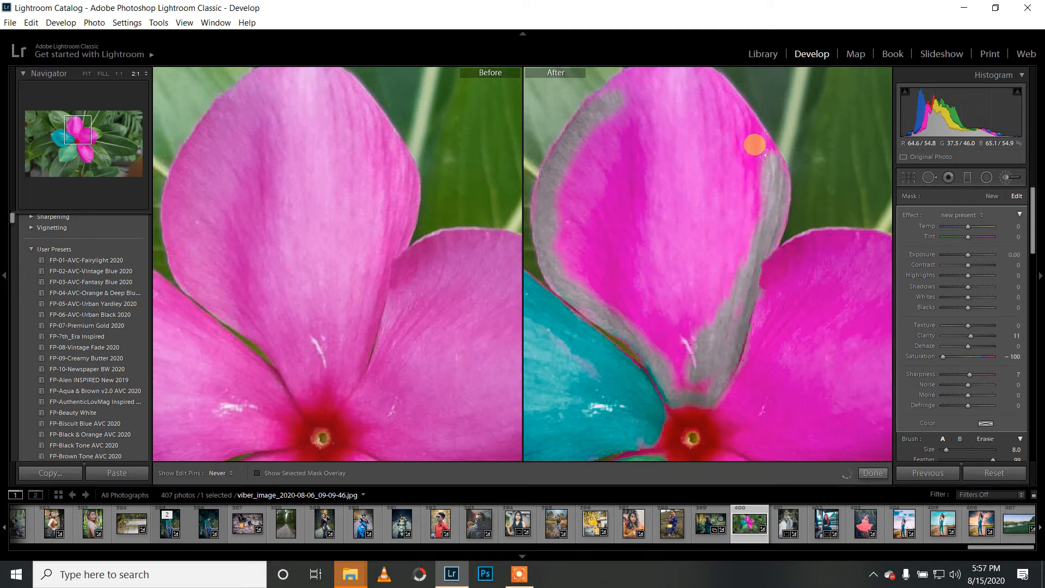
# Step: Continue the desaturating brush around the top petal's upper-right edge and tip to complete its outline
pyautogui.moveTo(368, 227); pyautogui.dragTo(370, 282)
pyautogui.moveTo(738, 152)
pyautogui.mouseDown()
pyautogui.moveTo(716, 136)
pyautogui.moveTo(749, 188)
pyautogui.moveTo(737, 174)
pyautogui.moveTo(753, 182)
pyautogui.mouseUp()
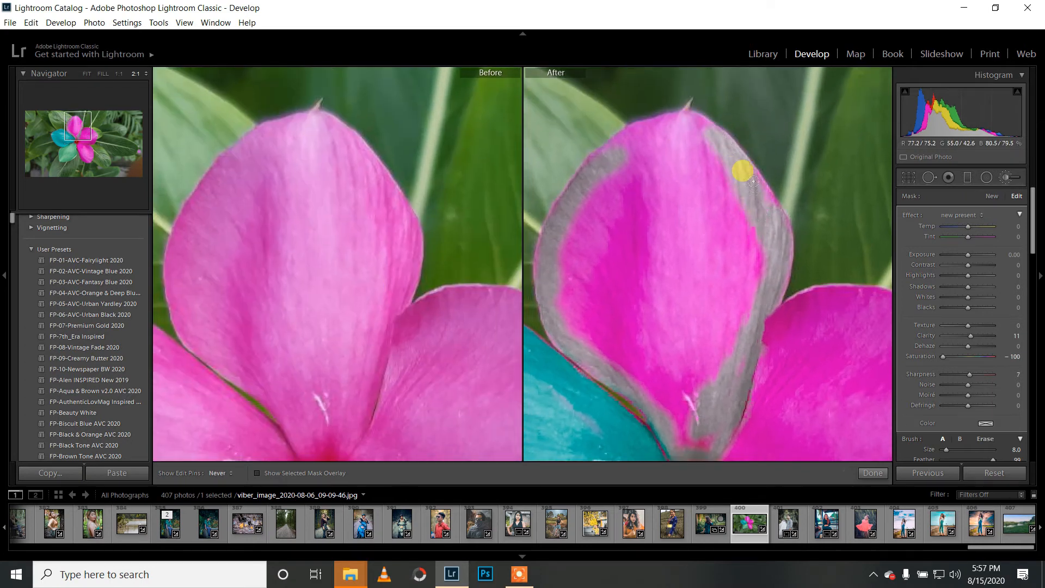
pyautogui.moveTo(702, 134)
pyautogui.mouseDown()
pyautogui.moveTo(657, 114)
pyautogui.moveTo(699, 117)
pyautogui.moveTo(633, 141)
pyautogui.moveTo(651, 132)
pyautogui.moveTo(633, 127)
pyautogui.moveTo(655, 118)
pyautogui.moveTo(586, 153)
pyautogui.moveTo(552, 215)
pyautogui.mouseUp()
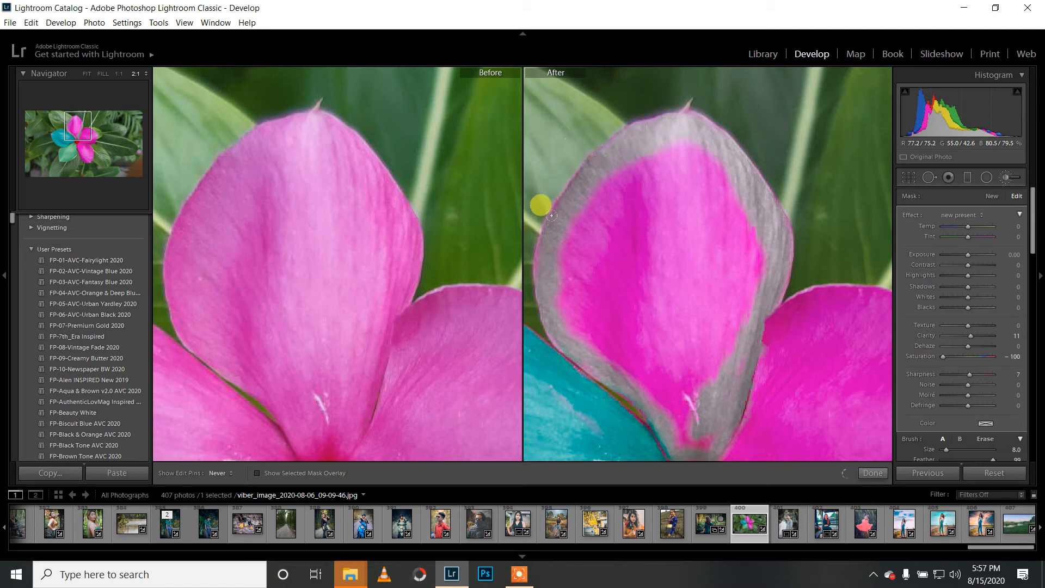
pyautogui.moveTo(535, 276)
pyautogui.mouseDown()
pyautogui.moveTo(675, 397)
pyautogui.moveTo(625, 338)
pyautogui.moveTo(638, 358)
pyautogui.moveTo(584, 332)
pyautogui.moveTo(621, 362)
pyautogui.mouseUp()
# Step: Fill the top petal's interior with a size 16.0 brush, and erase the mask's spill on the right petal at size 5.0
pyautogui.scroll(1, 681, 320)
pyautogui.scroll(3, 660, 285)
pyautogui.moveTo(623, 266)
pyautogui.mouseDown()
pyautogui.moveTo(634, 149)
pyautogui.moveTo(649, 166)
pyautogui.moveTo(646, 327)
pyautogui.moveTo(662, 364)
pyautogui.moveTo(673, 226)
pyautogui.moveTo(679, 340)
pyautogui.moveTo(707, 250)
pyautogui.moveTo(694, 314)
pyautogui.moveTo(719, 273)
pyautogui.moveTo(721, 223)
pyautogui.moveTo(678, 230)
pyautogui.moveTo(670, 138)
pyautogui.moveTo(690, 160)
pyautogui.moveTo(607, 222)
pyautogui.moveTo(601, 267)
pyautogui.moveTo(595, 188)
pyautogui.moveTo(576, 190)
pyautogui.moveTo(620, 150)
pyautogui.moveTo(582, 182)
pyautogui.moveTo(584, 244)
pyautogui.moveTo(564, 257)
pyautogui.moveTo(580, 265)
pyautogui.moveTo(551, 223)
pyautogui.moveTo(563, 277)
pyautogui.moveTo(592, 317)
pyautogui.moveTo(599, 288)
pyautogui.moveTo(620, 275)
pyautogui.moveTo(617, 351)
pyautogui.moveTo(663, 408)
pyautogui.mouseUp()
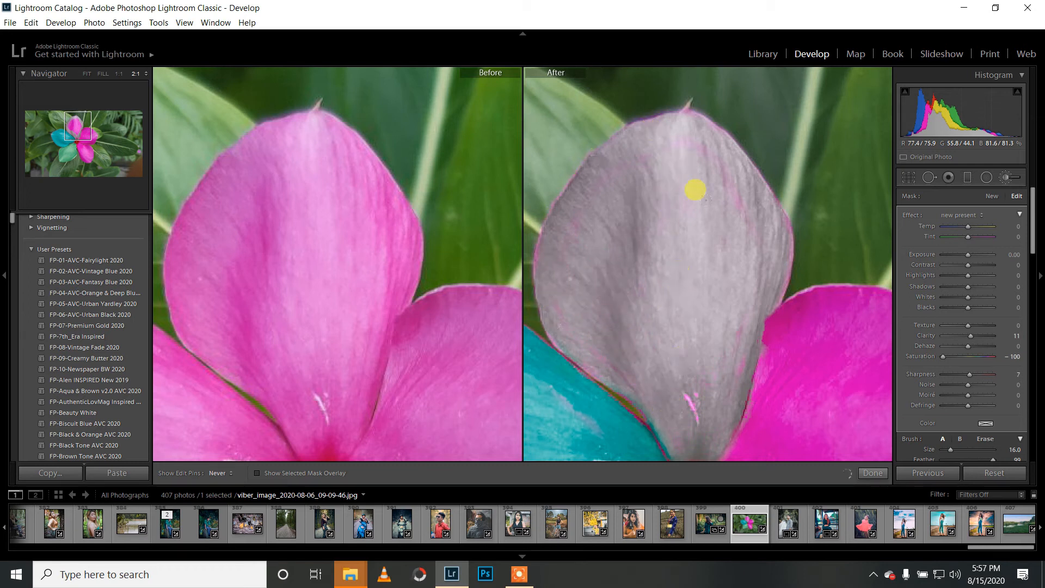
pyautogui.moveTo(434, 278); pyautogui.dragTo(389, 193)
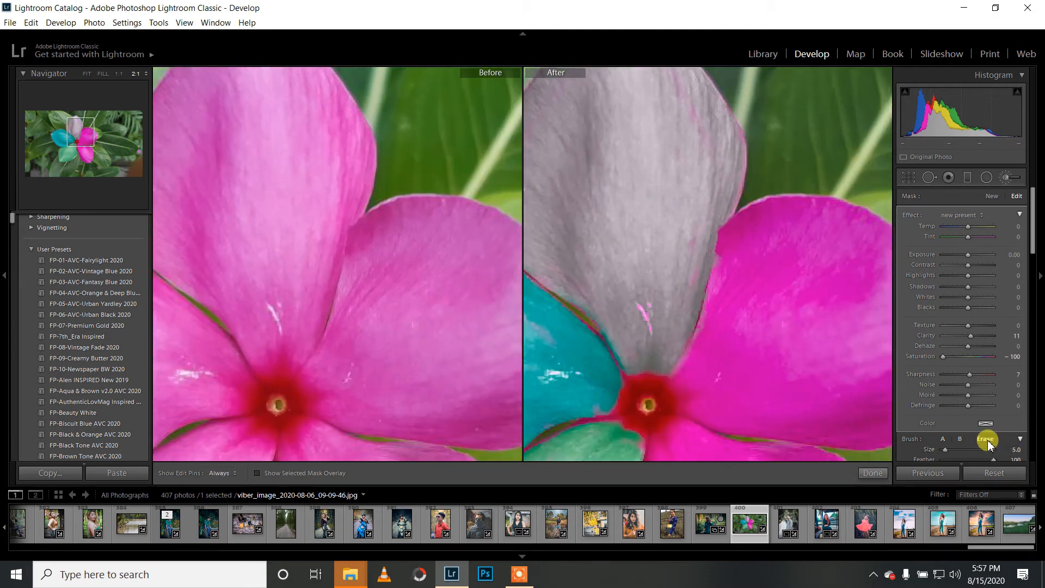
pyautogui.moveTo(707, 255)
pyautogui.mouseDown()
pyautogui.moveTo(712, 308)
pyautogui.moveTo(714, 285)
pyautogui.moveTo(685, 365)
pyautogui.moveTo(709, 315)
pyautogui.moveTo(721, 251)
pyautogui.moveTo(718, 283)
pyautogui.mouseUp()
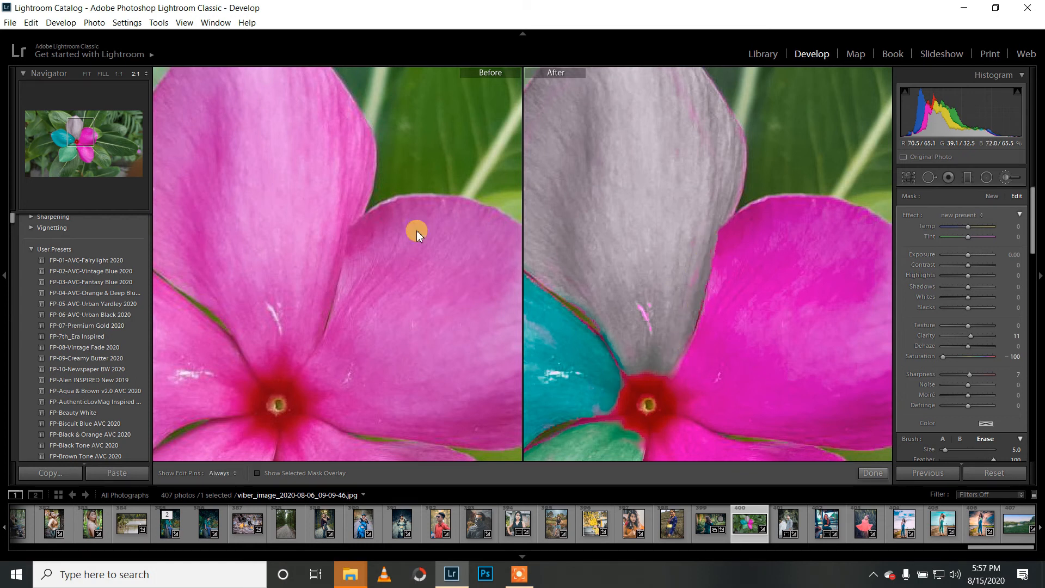
# Step: Tint the top petal's mask yellow with hue 60 and colour saturation 100%, and set its temperature to 100
pyautogui.click(392, 231)
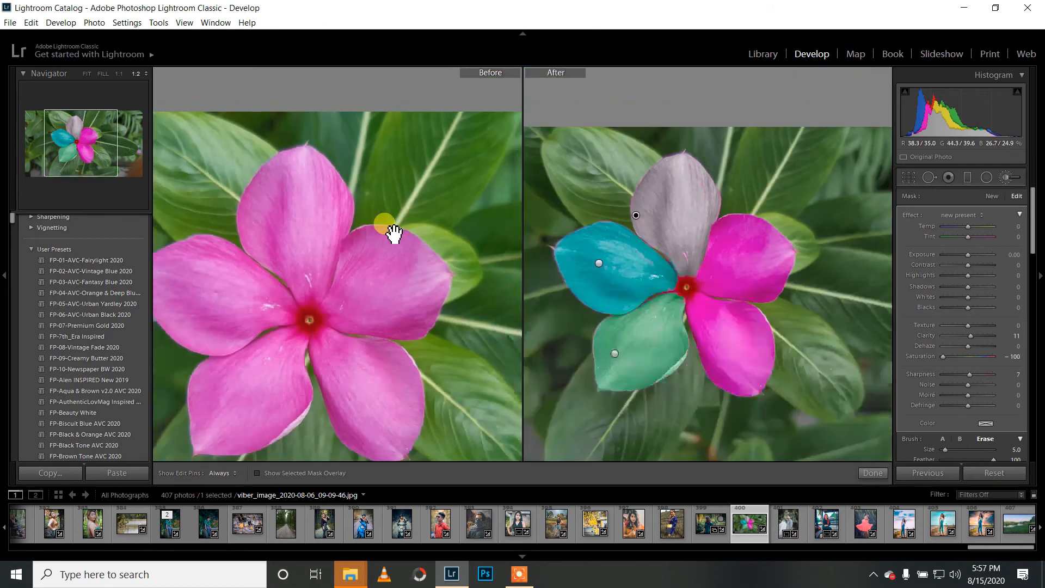
pyautogui.hotkey('ctrl', '-')
pyautogui.click(984, 424)
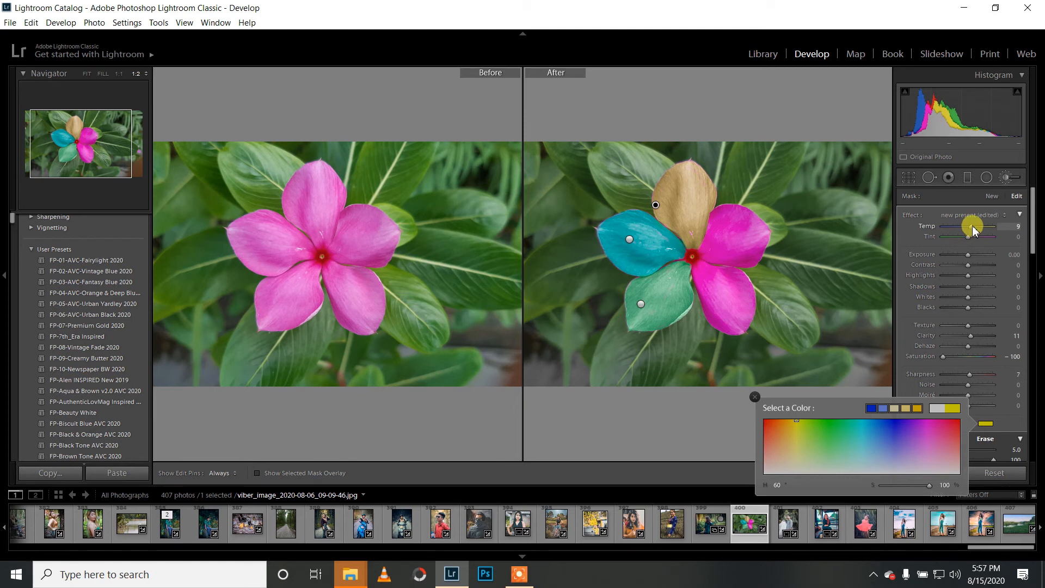
pyautogui.moveTo(985, 224); pyautogui.dragTo(996, 229)
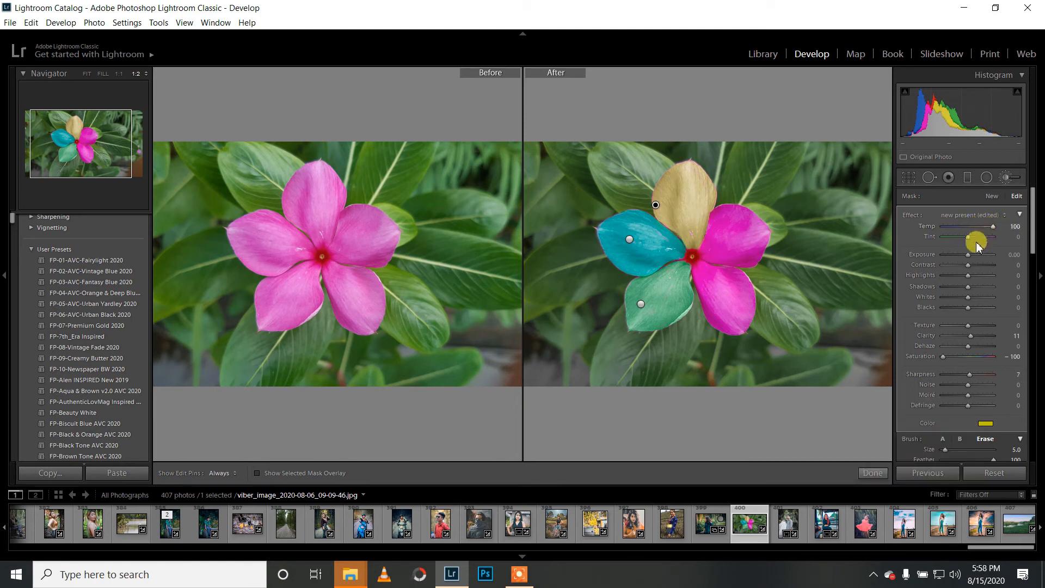
# Step: Finish the top petal's mask, and start a new brush mask desaturating the right petal's inner upper edge at size 10.0
pyautogui.click(871, 473)
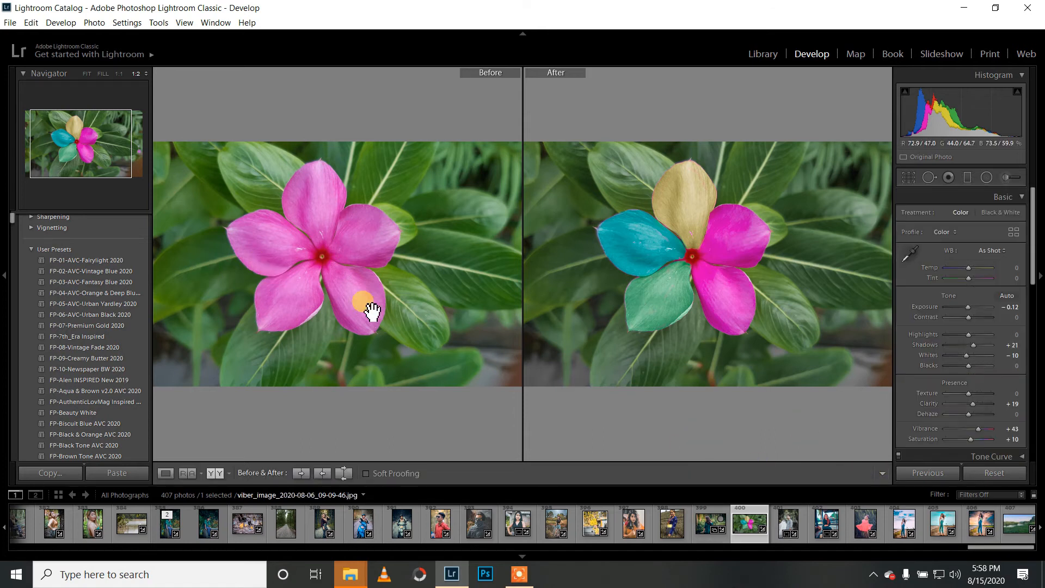
pyautogui.click(381, 285)
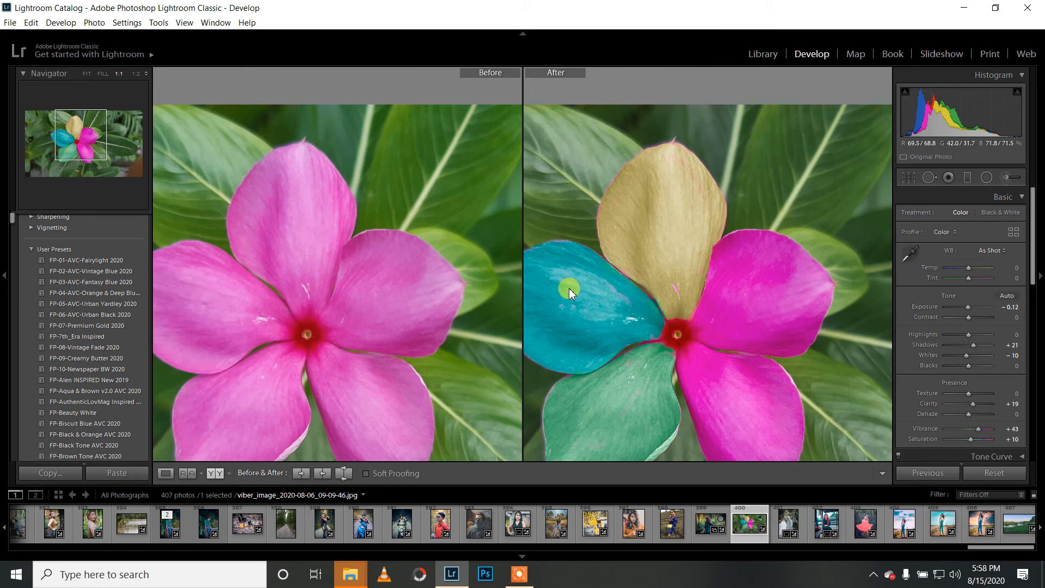
pyautogui.click(1008, 178)
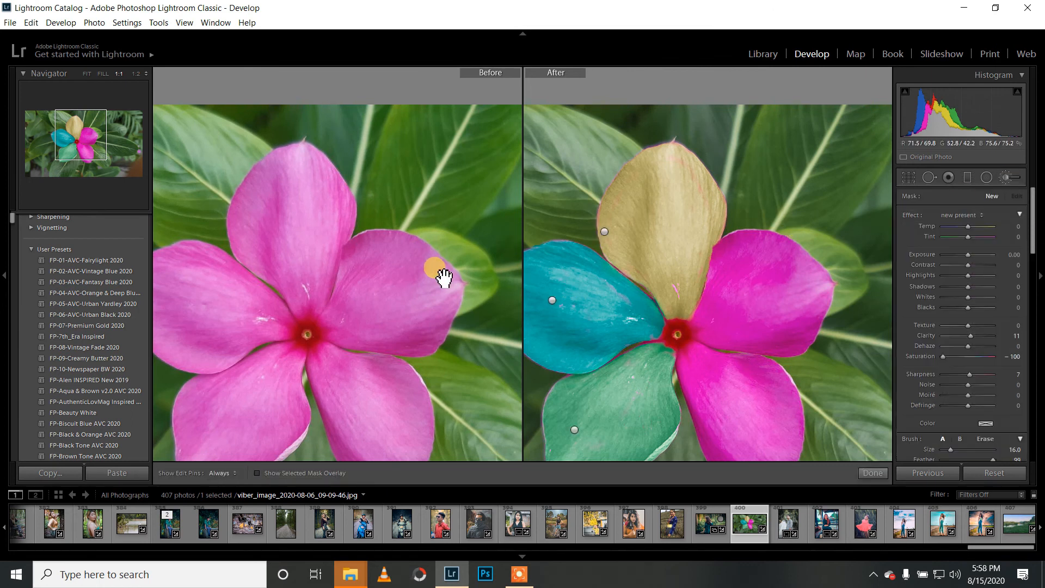
pyautogui.hotkey('ctrl', '=')
pyautogui.moveTo(438, 328); pyautogui.dragTo(364, 197)
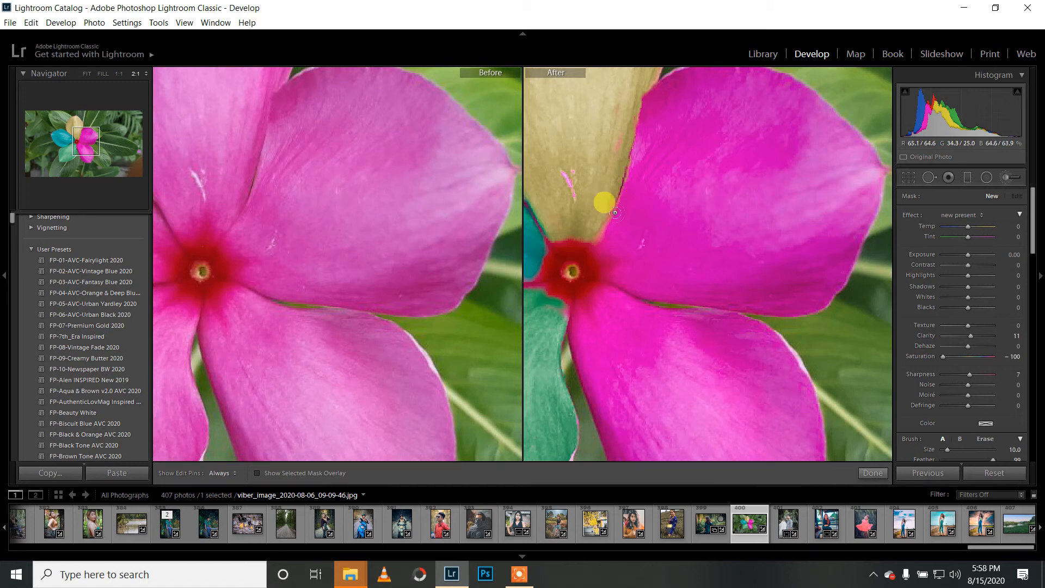
pyautogui.moveTo(634, 216)
pyautogui.mouseDown()
pyautogui.moveTo(643, 165)
pyautogui.moveTo(639, 197)
pyautogui.moveTo(647, 190)
pyautogui.moveTo(635, 171)
pyautogui.moveTo(651, 109)
pyautogui.moveTo(650, 147)
pyautogui.moveTo(654, 86)
pyautogui.moveTo(639, 142)
pyautogui.moveTo(637, 98)
pyautogui.moveTo(629, 157)
pyautogui.moveTo(635, 111)
pyautogui.moveTo(678, 84)
pyautogui.mouseUp()
pyautogui.moveTo(433, 271); pyautogui.dragTo(423, 227)
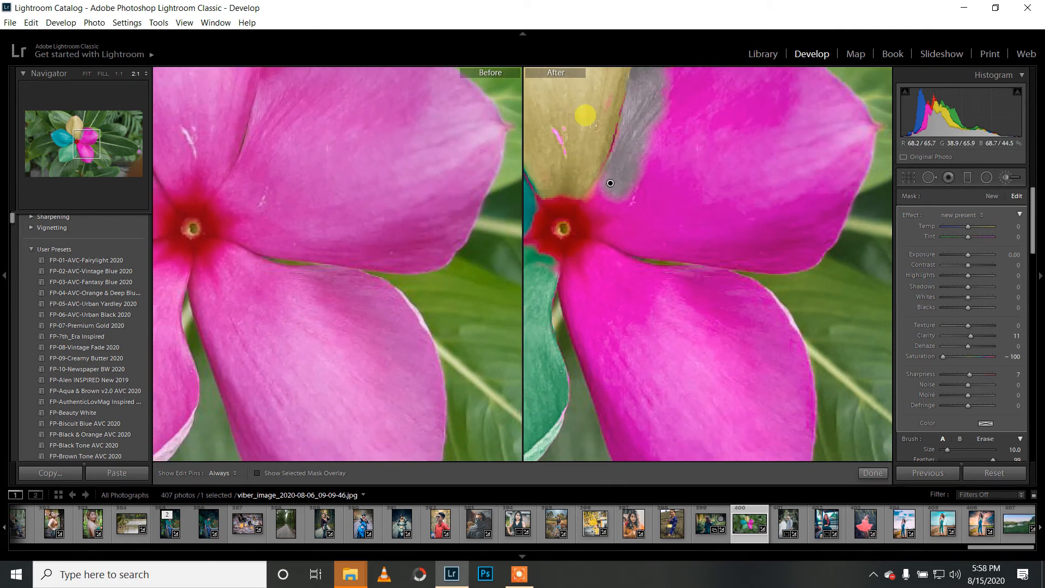
# Step: Continue the desaturating brush around the right petal's remaining edges and tip to complete its outline, reducing the size to 6.0
pyautogui.moveTo(608, 126)
pyautogui.mouseDown()
pyautogui.moveTo(592, 199)
pyautogui.moveTo(624, 231)
pyautogui.moveTo(675, 245)
pyautogui.moveTo(806, 237)
pyautogui.moveTo(651, 229)
pyautogui.moveTo(621, 245)
pyautogui.moveTo(783, 265)
pyautogui.moveTo(807, 255)
pyautogui.moveTo(837, 213)
pyautogui.moveTo(841, 163)
pyautogui.moveTo(855, 140)
pyautogui.moveTo(838, 204)
pyautogui.moveTo(862, 127)
pyautogui.moveTo(865, 185)
pyautogui.moveTo(821, 255)
pyautogui.moveTo(816, 242)
pyautogui.mouseUp()
pyautogui.moveTo(377, 171); pyautogui.dragTo(381, 256)
pyautogui.press('h')
pyautogui.moveTo(689, 123)
pyautogui.mouseDown()
pyautogui.moveTo(726, 114)
pyautogui.moveTo(673, 123)
pyautogui.moveTo(726, 121)
pyautogui.moveTo(683, 123)
pyautogui.moveTo(713, 112)
pyautogui.moveTo(668, 111)
pyautogui.moveTo(772, 123)
pyautogui.moveTo(733, 107)
pyautogui.moveTo(821, 164)
pyautogui.moveTo(798, 138)
pyautogui.moveTo(836, 179)
pyautogui.moveTo(784, 122)
pyautogui.moveTo(825, 154)
pyautogui.moveTo(856, 208)
pyautogui.moveTo(844, 178)
pyautogui.moveTo(854, 192)
pyautogui.moveTo(851, 227)
pyautogui.moveTo(841, 165)
pyautogui.moveTo(879, 215)
pyautogui.mouseUp()
pyautogui.moveTo(366, 299); pyautogui.dragTo(350, 368)
# Step: Show the mask overlay and erase the right petal's mask spill beyond its tip with a size 5.0 eraser
pyautogui.click(257, 474)
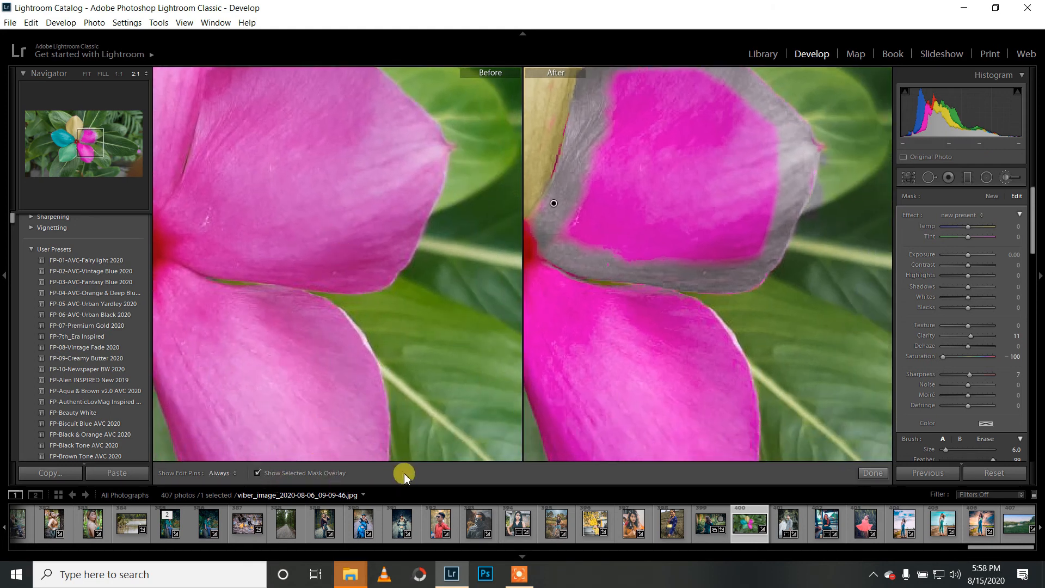
pyautogui.click(985, 438)
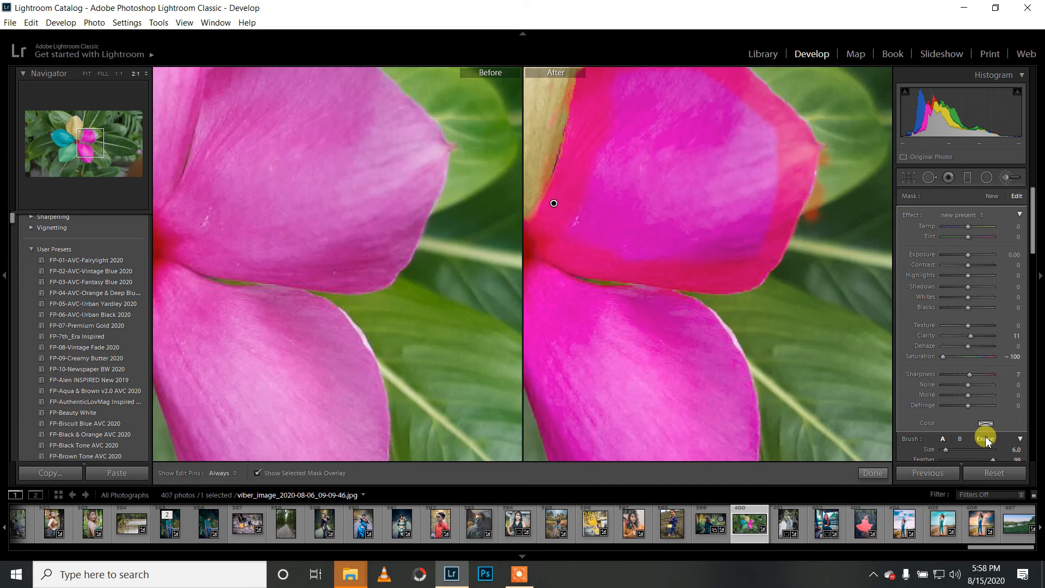
pyautogui.moveTo(814, 200); pyautogui.dragTo(824, 160)
pyautogui.press('h')
pyautogui.hotkey('ctrl', '-')
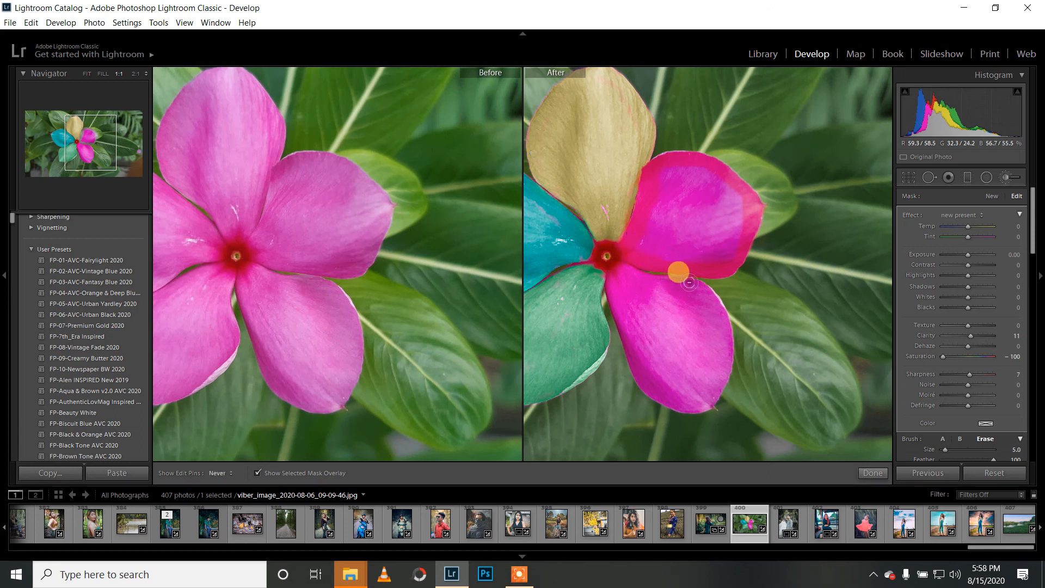
# Step: Fill the right petal's interior with a size 9.0 brush, hide the mask overlay, and paint over the leftover pink streaks
pyautogui.press('h')
pyautogui.click(944, 439)
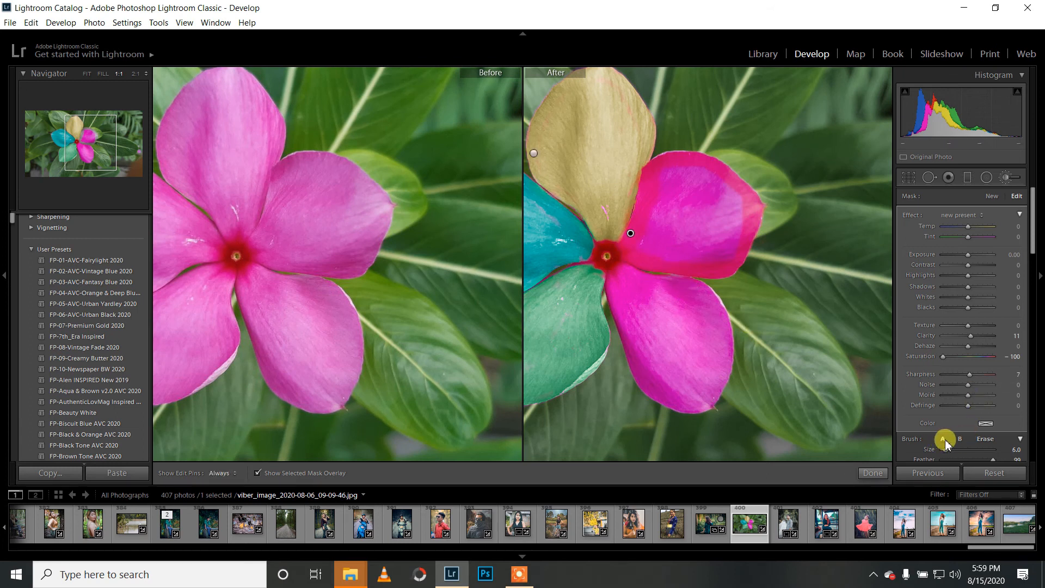
pyautogui.press('h')
pyautogui.moveTo(654, 219)
pyautogui.mouseDown()
pyautogui.moveTo(660, 186)
pyautogui.moveTo(648, 216)
pyautogui.moveTo(653, 178)
pyautogui.moveTo(681, 175)
pyautogui.moveTo(642, 234)
pyautogui.moveTo(709, 243)
pyautogui.moveTo(676, 245)
pyautogui.moveTo(715, 225)
pyautogui.moveTo(683, 224)
pyautogui.moveTo(696, 221)
pyautogui.moveTo(676, 171)
pyautogui.moveTo(719, 212)
pyautogui.moveTo(715, 222)
pyautogui.moveTo(719, 203)
pyautogui.moveTo(712, 241)
pyautogui.moveTo(724, 218)
pyautogui.moveTo(706, 244)
pyautogui.moveTo(717, 199)
pyautogui.moveTo(694, 173)
pyautogui.moveTo(714, 216)
pyautogui.mouseUp()
pyautogui.click(257, 474)
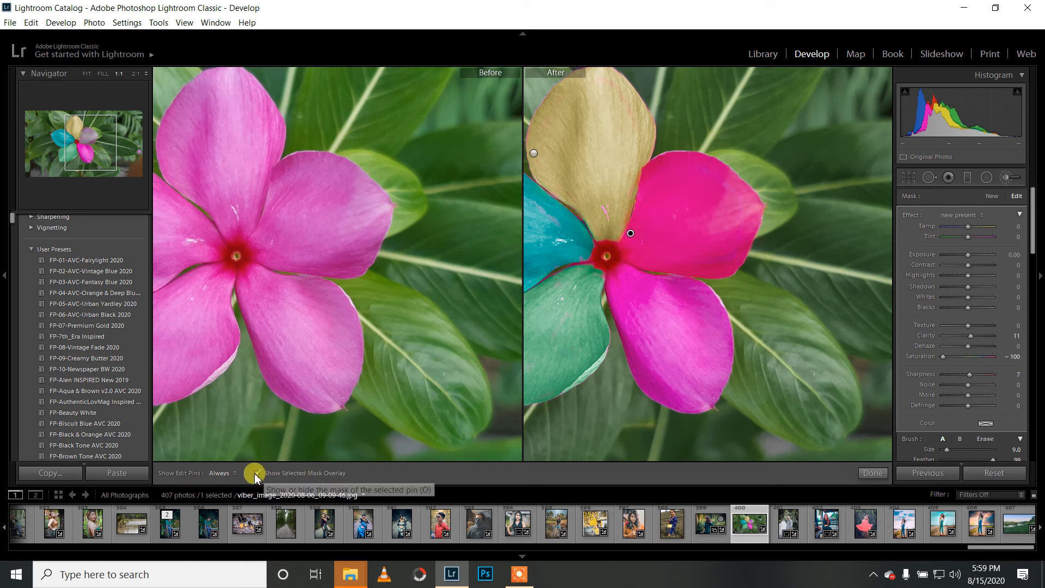
pyautogui.press('h')
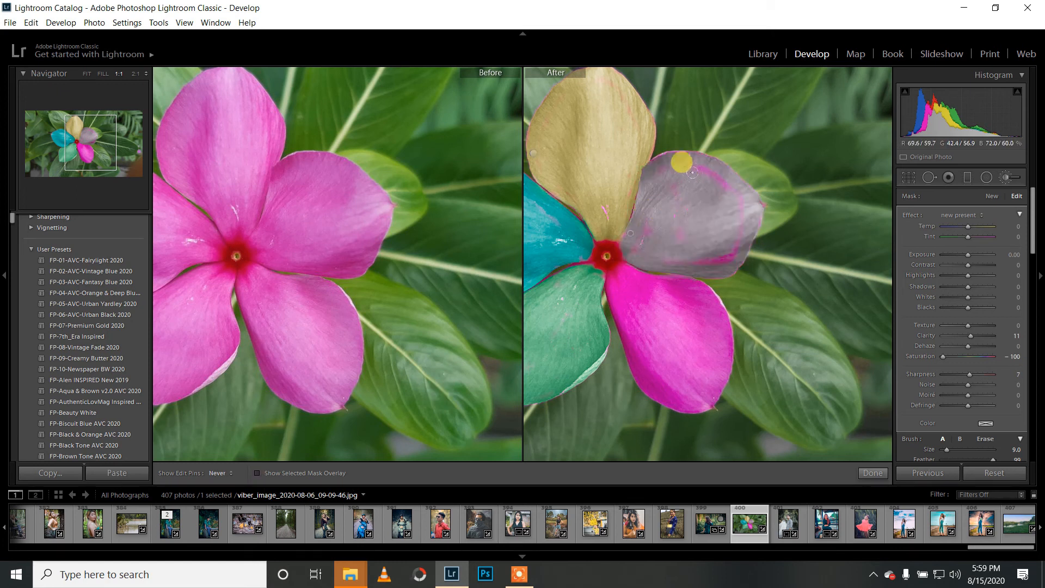
pyautogui.moveTo(697, 168)
pyautogui.mouseDown()
pyautogui.moveTo(716, 182)
pyautogui.moveTo(683, 162)
pyautogui.moveTo(660, 174)
pyautogui.moveTo(628, 252)
pyautogui.moveTo(720, 247)
pyautogui.moveTo(730, 222)
pyautogui.moveTo(728, 203)
pyautogui.moveTo(682, 209)
pyautogui.moveTo(674, 196)
pyautogui.moveTo(697, 207)
pyautogui.moveTo(669, 157)
pyautogui.moveTo(720, 178)
pyautogui.moveTo(743, 219)
pyautogui.mouseUp()
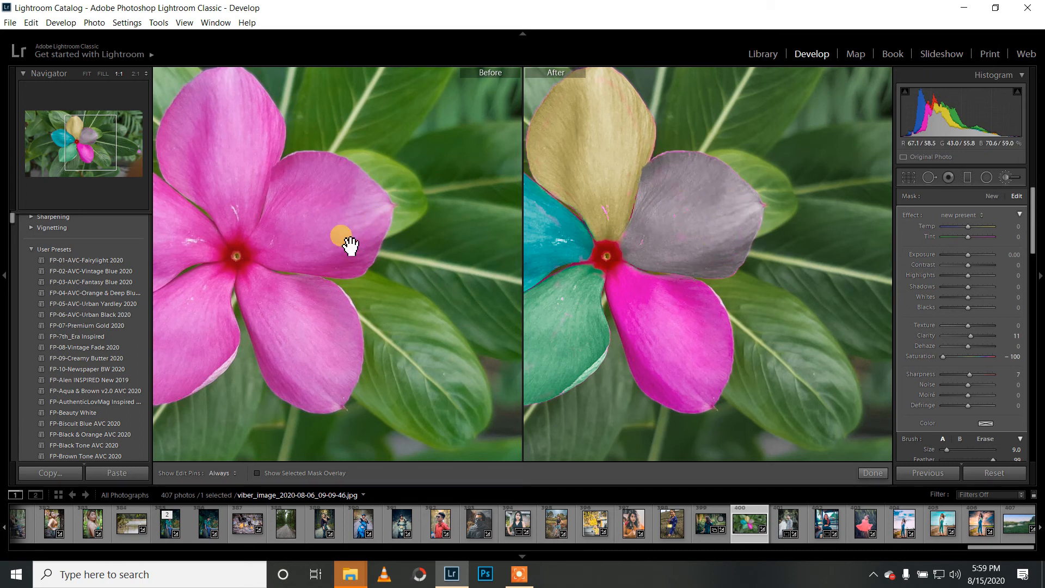
# Step: Tint the right petal's mask red with hue 3 and colour saturation 100%, and finish the mask editing
pyautogui.press('h')
pyautogui.hotkey('ctrl', '-')
pyautogui.click(985, 425)
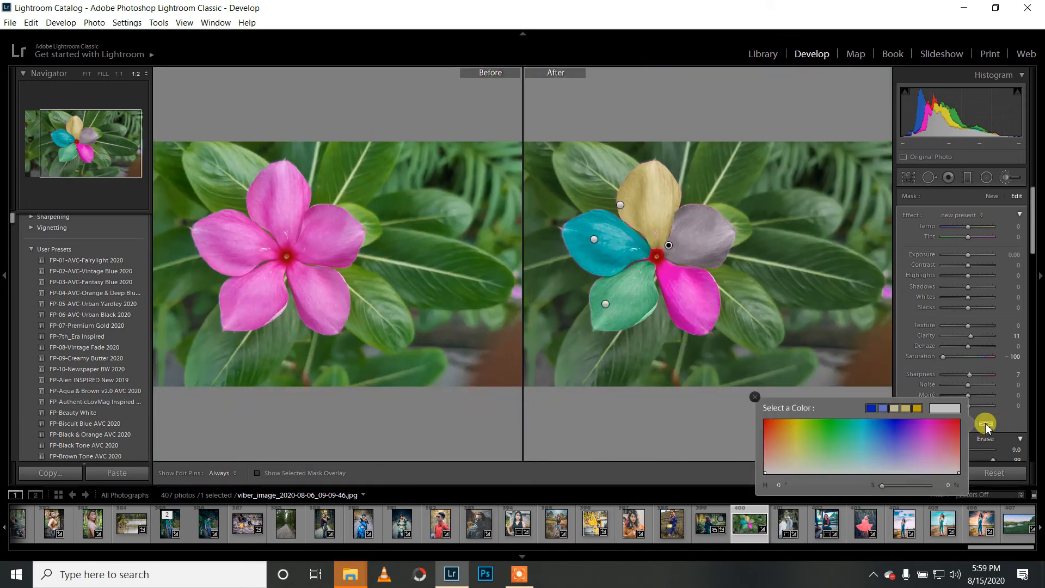
pyautogui.click(929, 425)
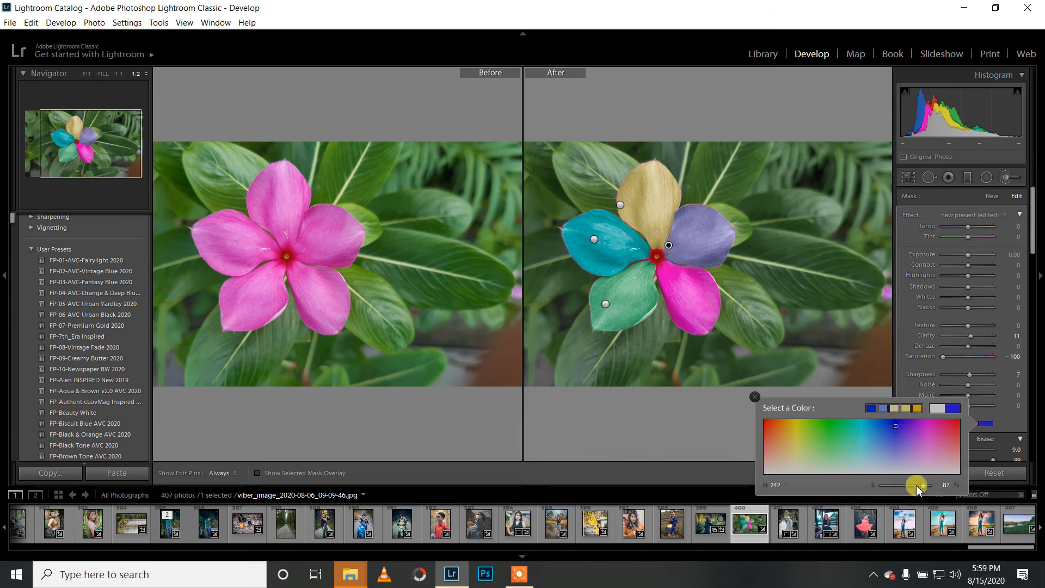
pyautogui.moveTo(933, 489); pyautogui.dragTo(931, 488)
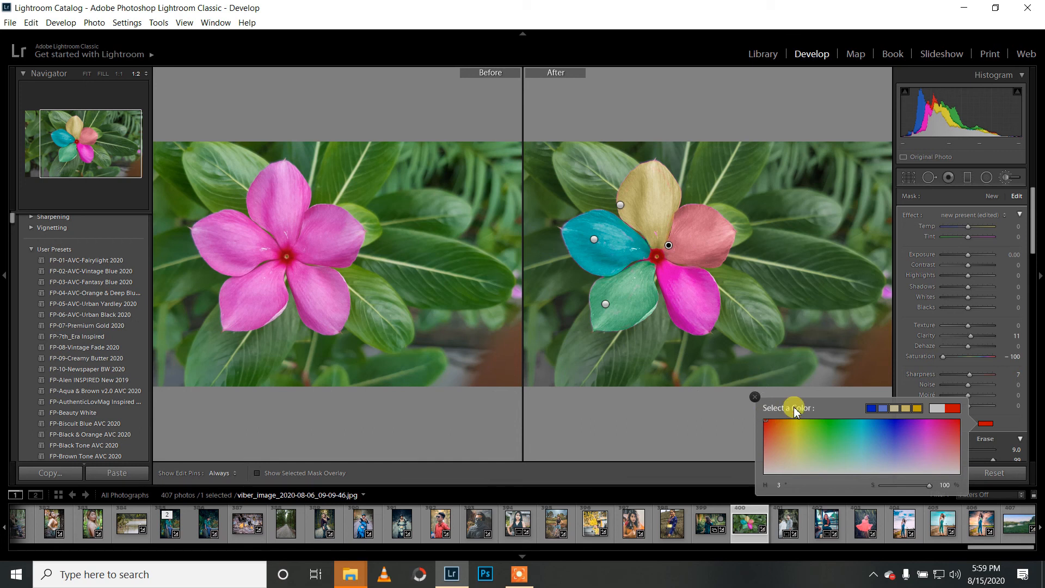
pyautogui.click(707, 419)
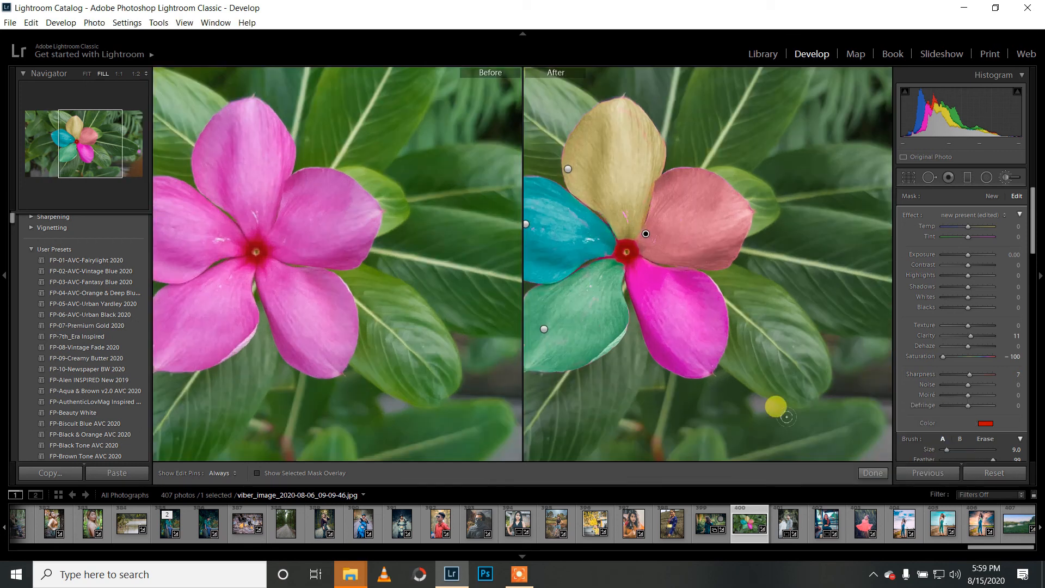
pyautogui.click(873, 473)
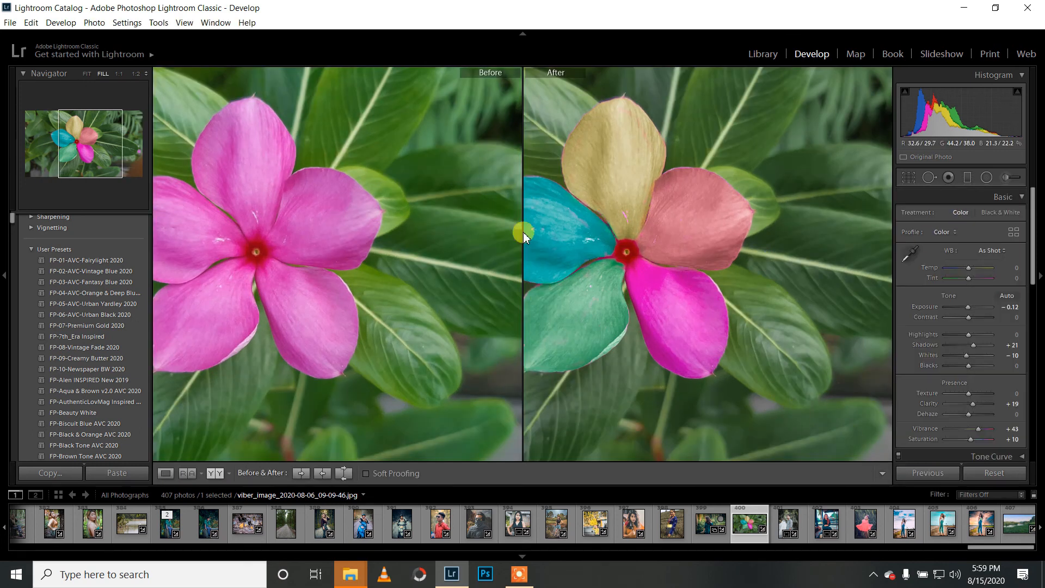
# Step: Apply the FP-05-AVC-Urban Yardley 2020 preset to the whole photo, and switch from the before/after comparison to the single-image view
pyautogui.click(396, 258)
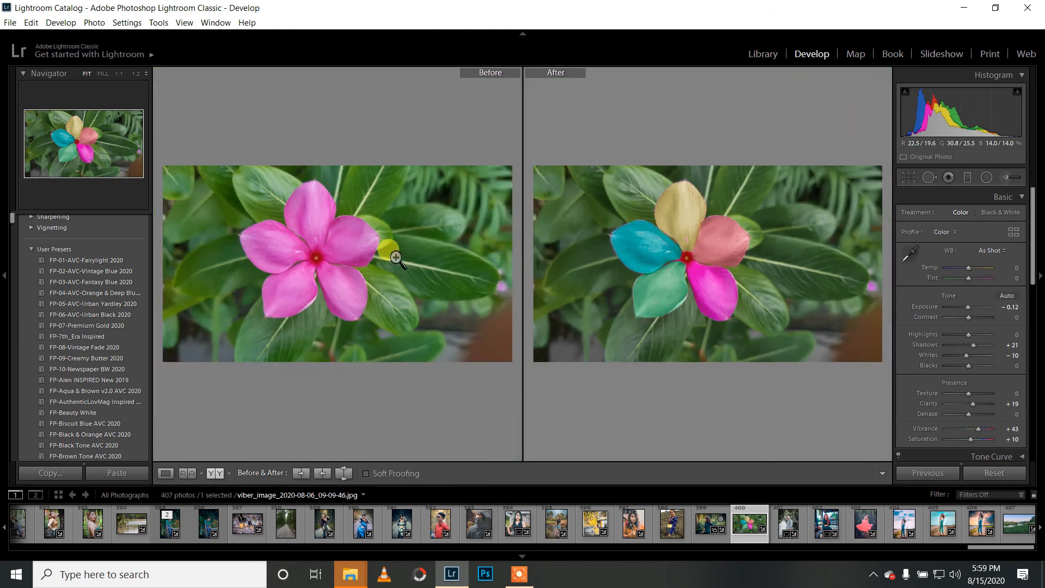
pyautogui.click(109, 305)
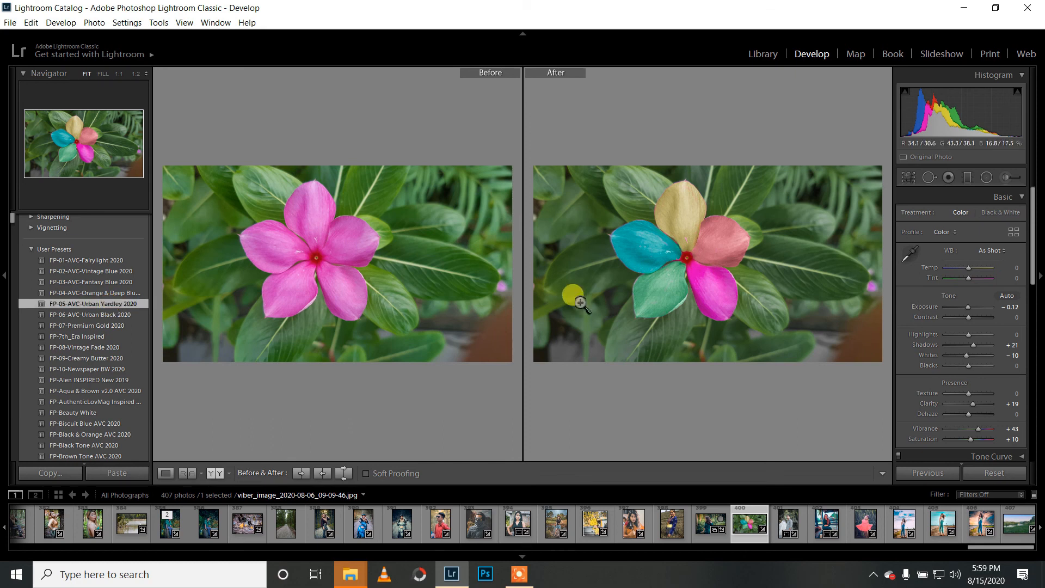
pyautogui.click(121, 305)
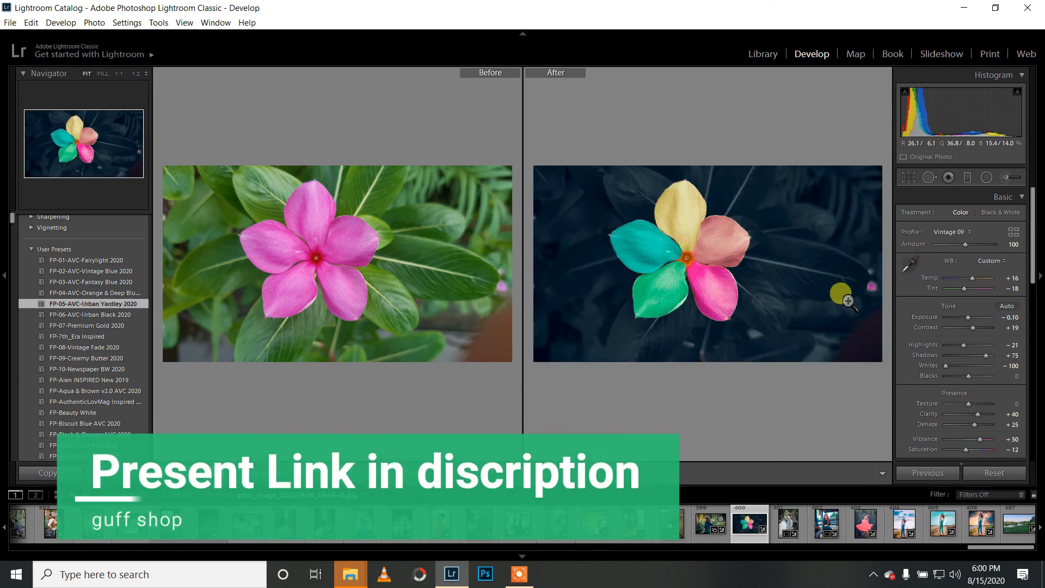
pyautogui.press('d')
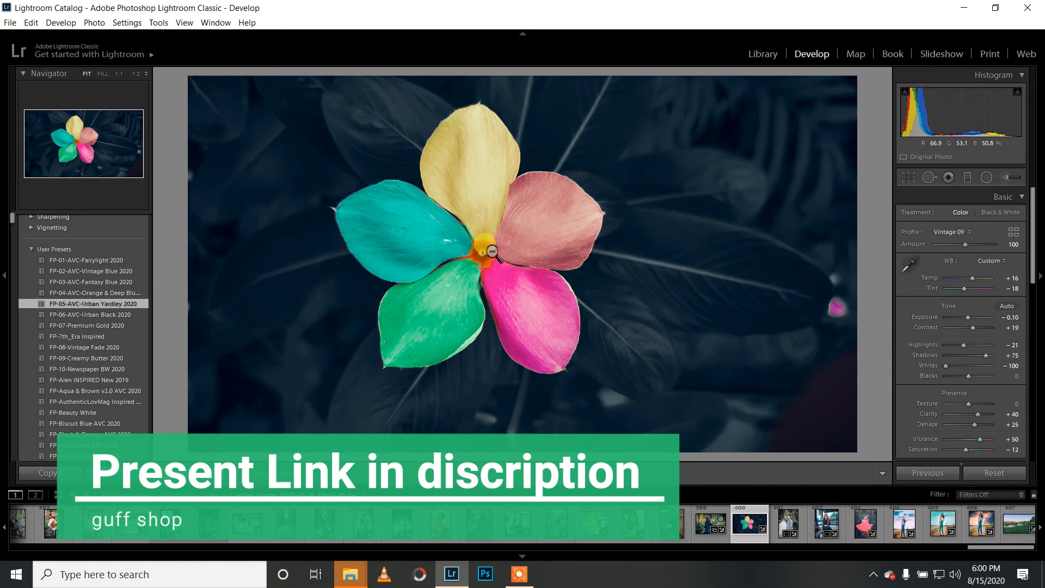
# Step: Reopen the right petal's brush mask and tint it blue with hue 236 and colour saturation 100%
pyautogui.click(1006, 178)
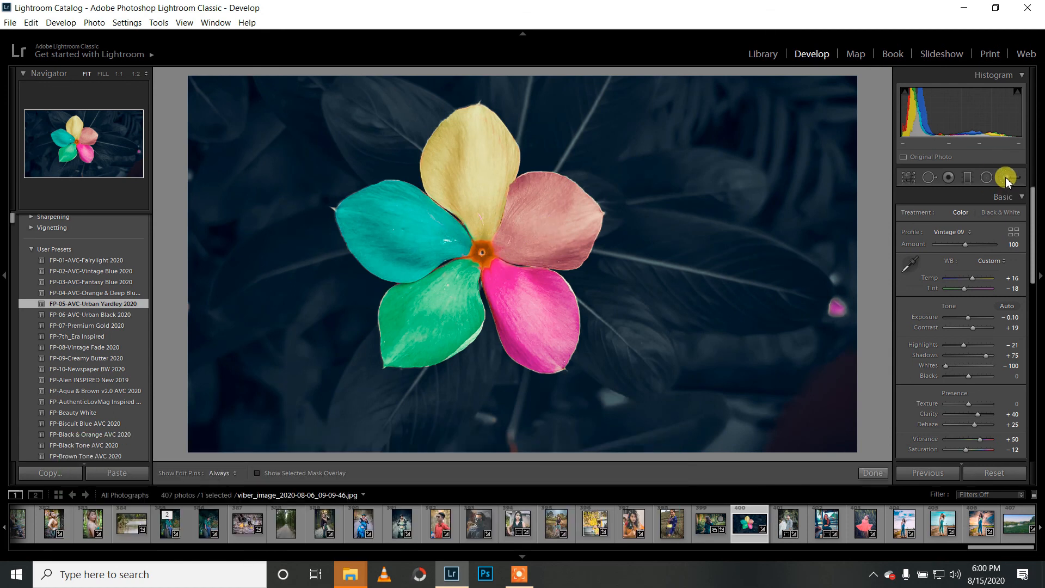
pyautogui.click(502, 237)
pyautogui.click(986, 423)
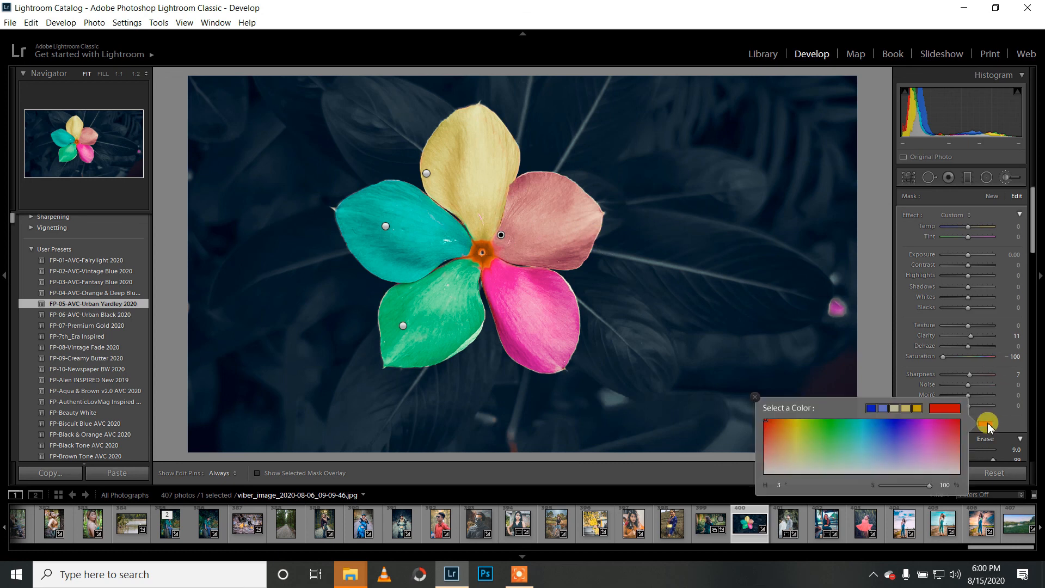
pyautogui.click(956, 421)
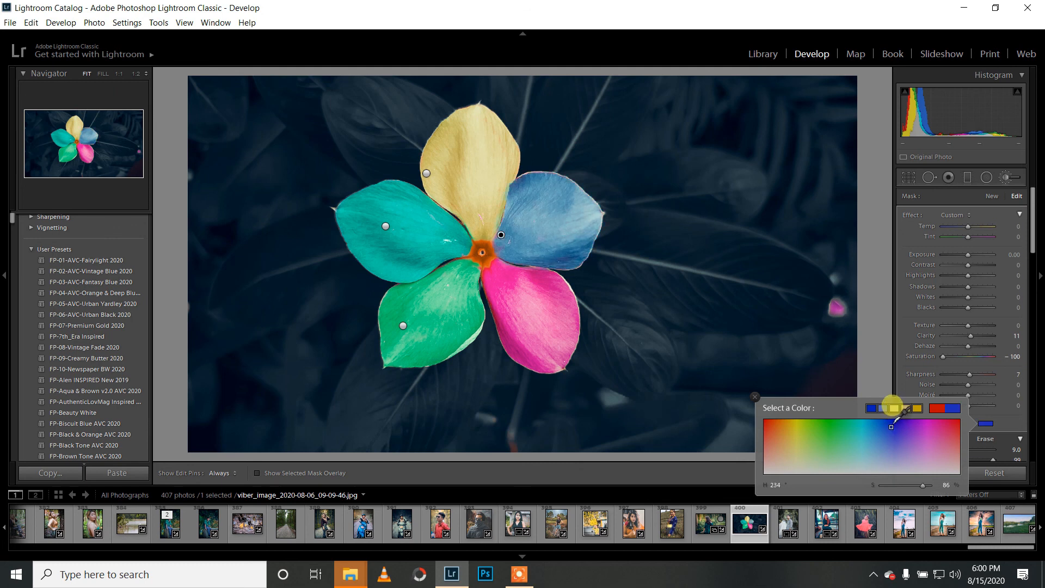
pyautogui.click(924, 486)
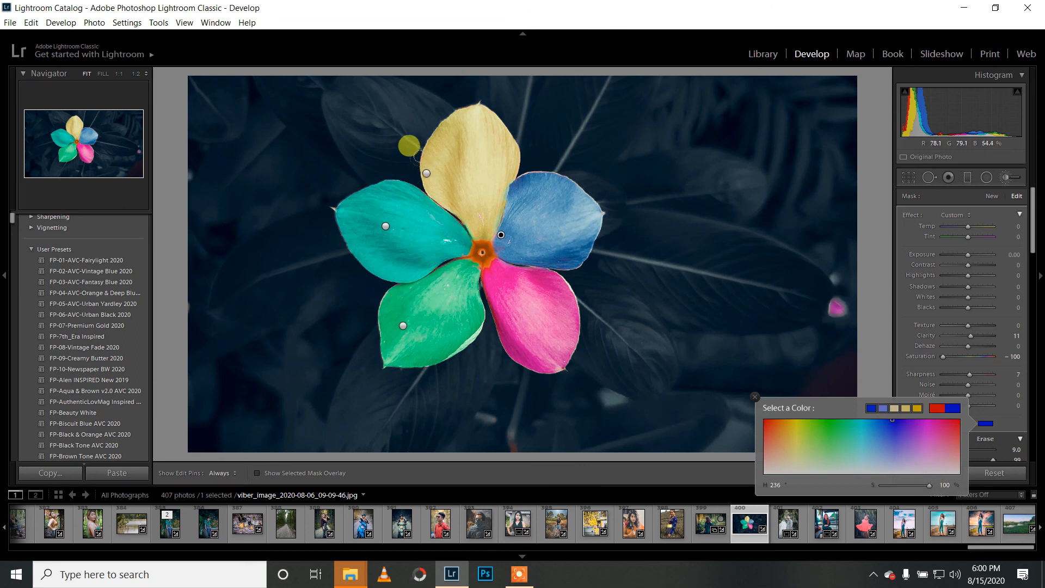
# Step: Select the top petal's brush mask for editing
pyautogui.click(428, 175)
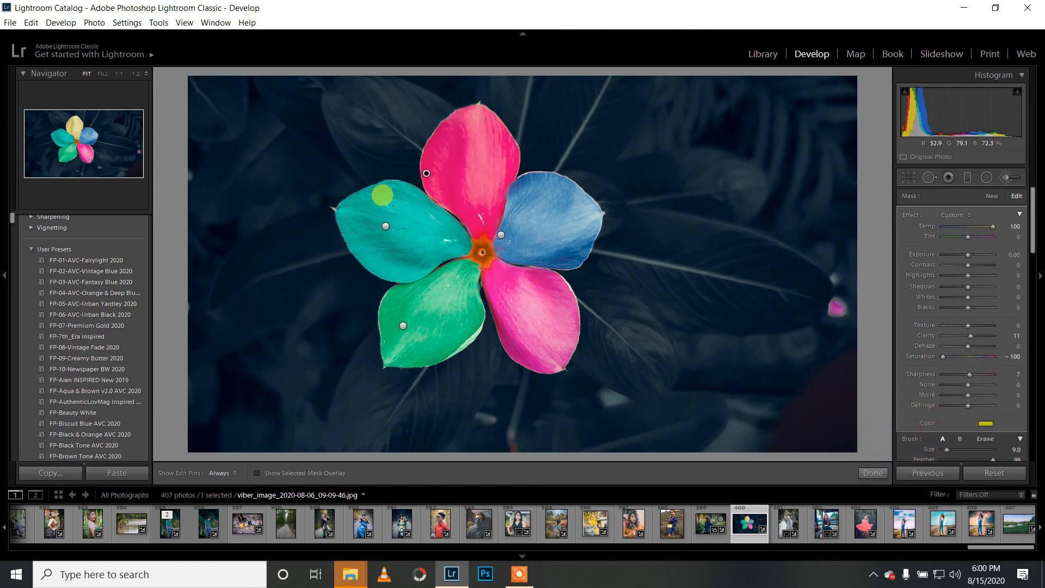